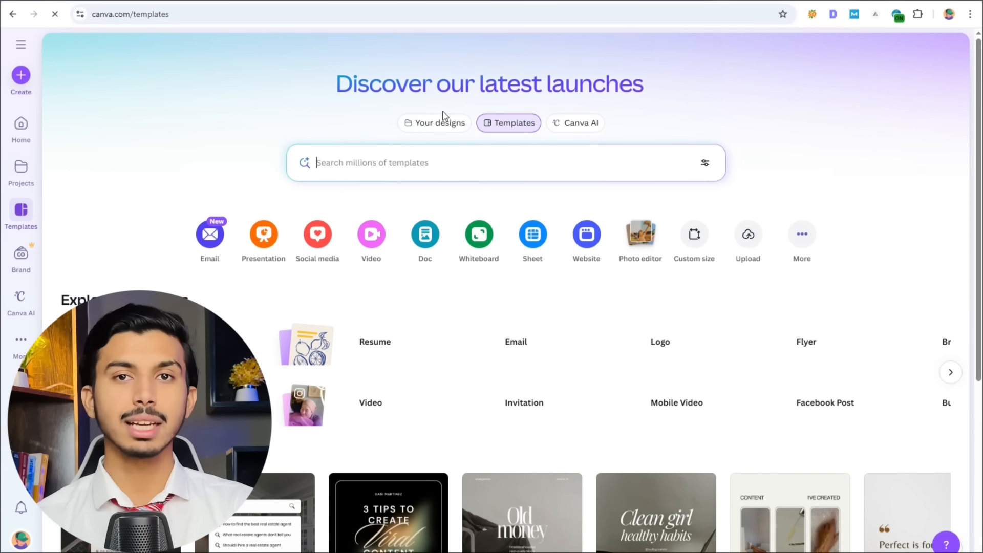
# Create a new custom-size design with a width of 2480 px and a height of 3508 px.
pyautogui.scroll(-5, 477, 244)
pyautogui.scroll(5, 478, 244)
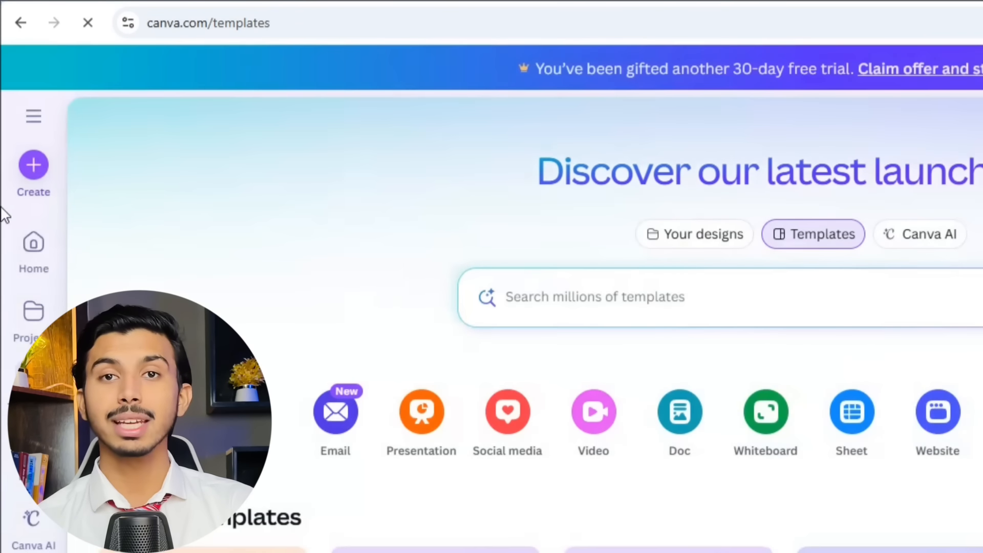
pyautogui.click(38, 168)
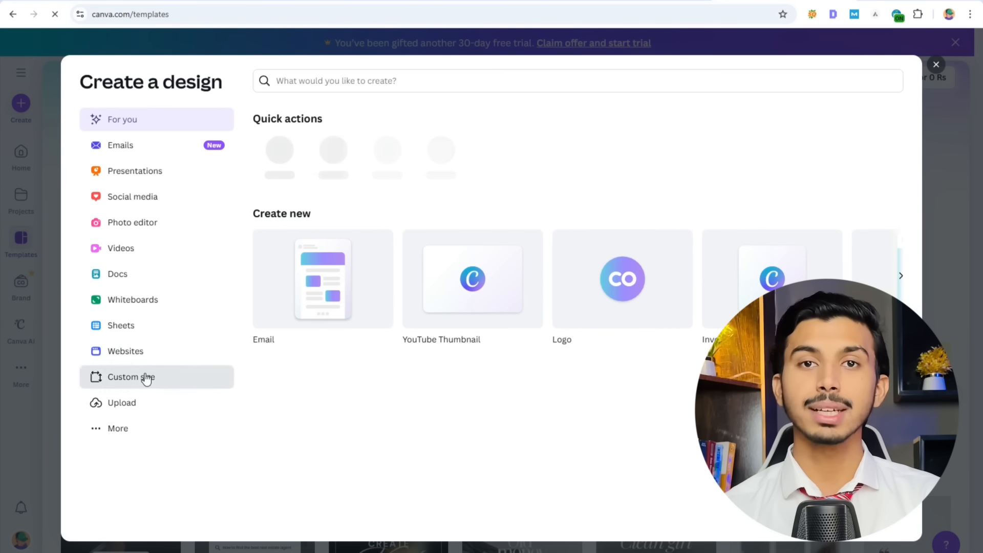
pyautogui.click(168, 388)
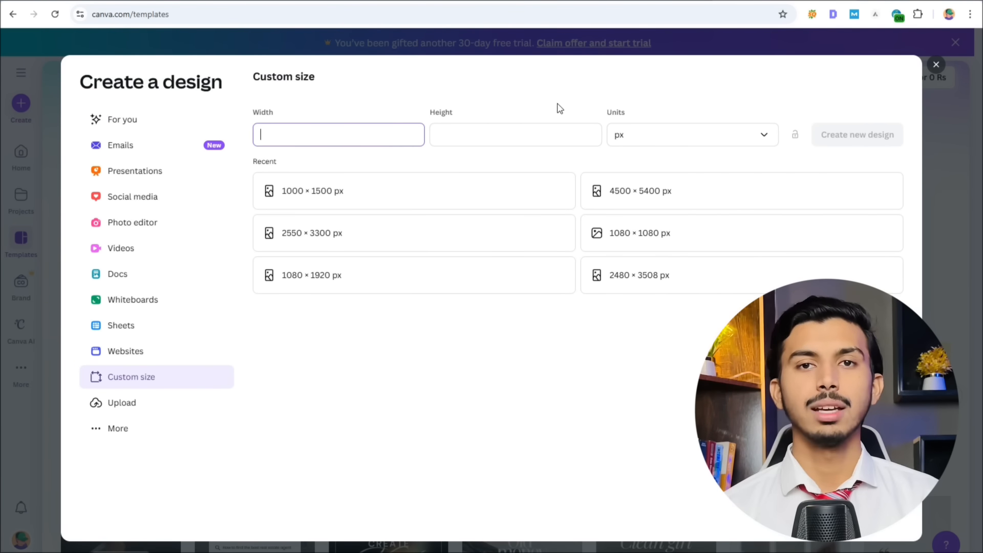
pyautogui.click(620, 114)
pyautogui.click(270, 122)
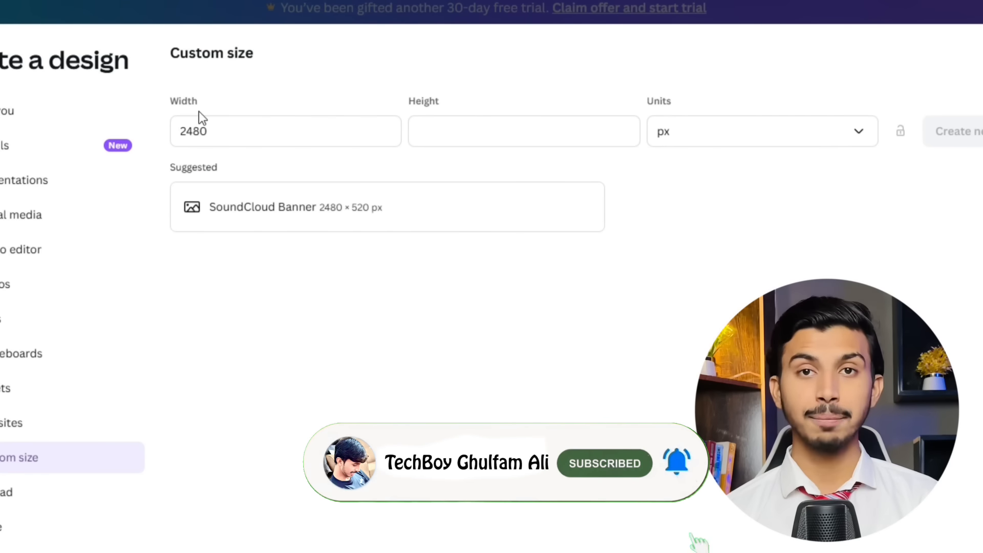
pyautogui.click(432, 131)
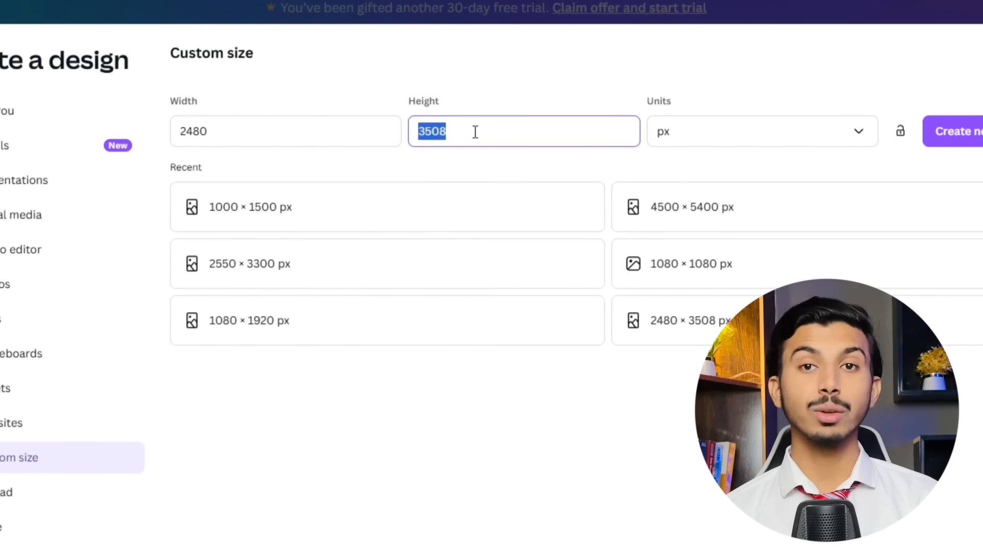
pyautogui.click(475, 132)
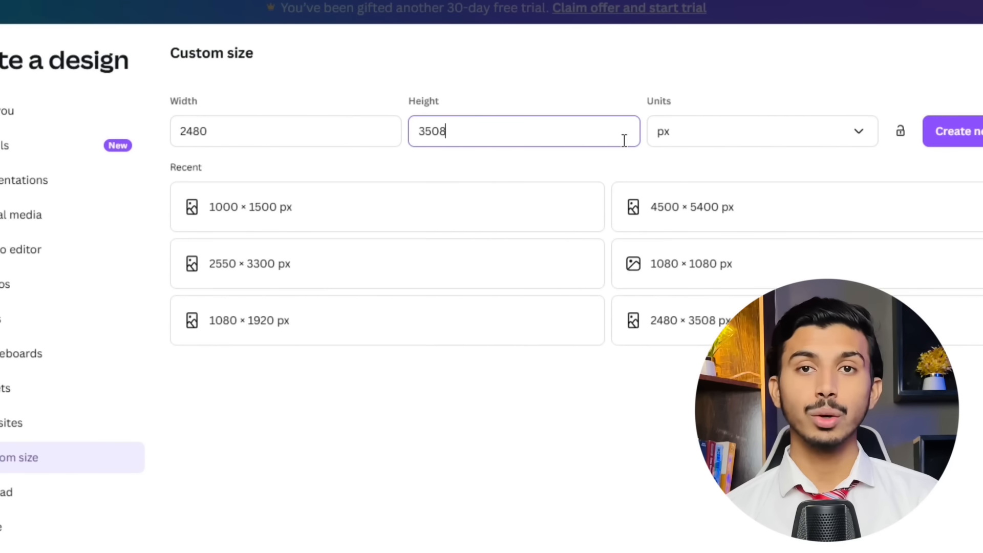
pyautogui.click(697, 145)
pyautogui.click(701, 186)
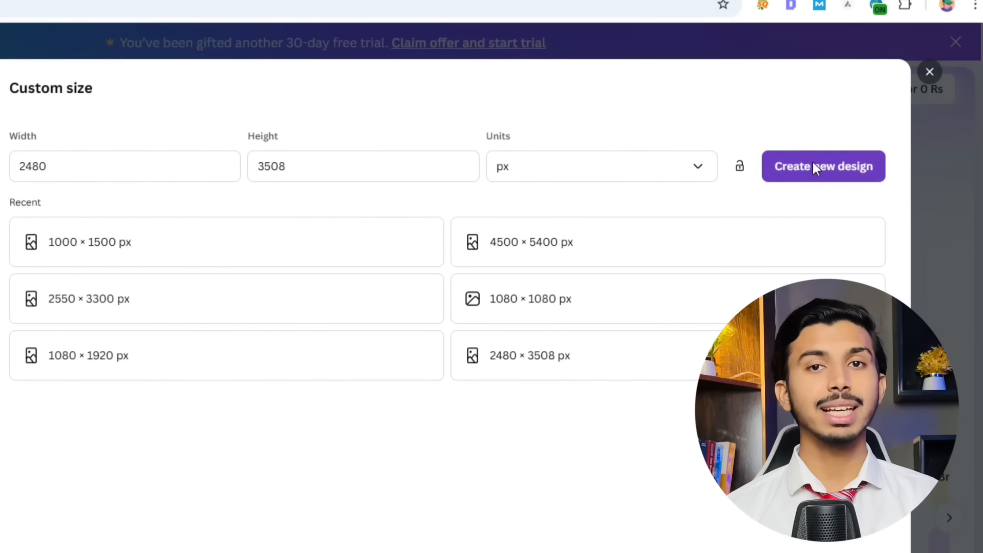
pyautogui.click(814, 167)
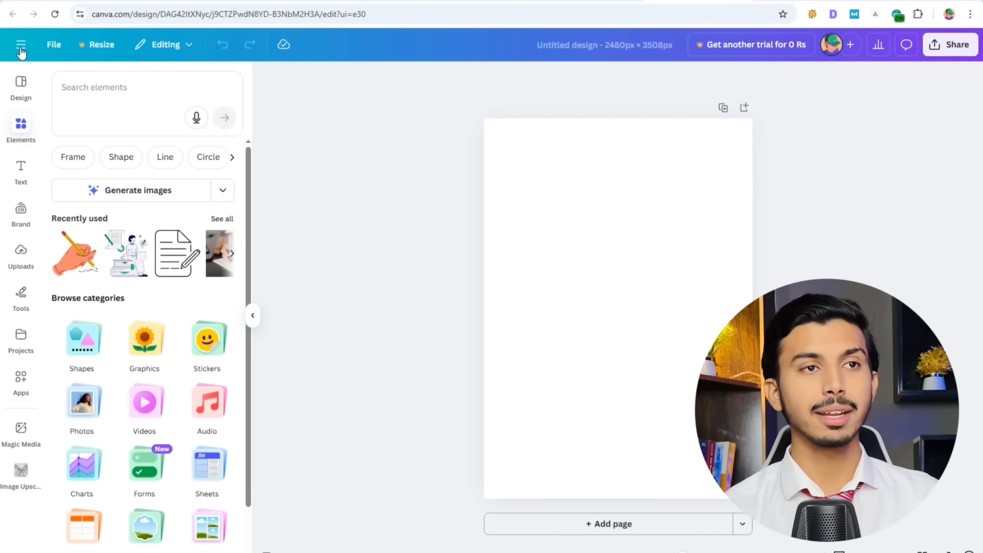
# Fill the blank page's background with light blue from the default solid colors.
pyautogui.click(517, 246)
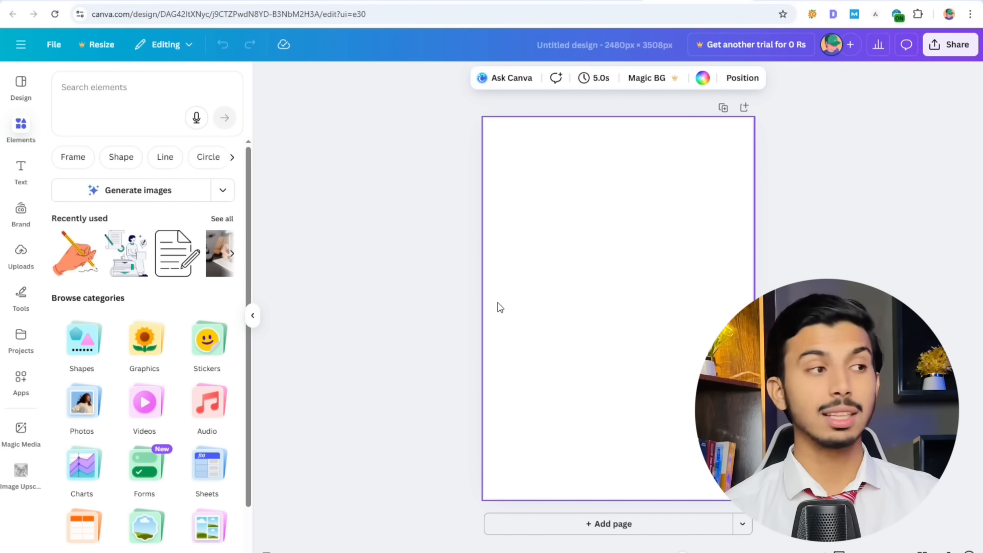
pyautogui.click(702, 77)
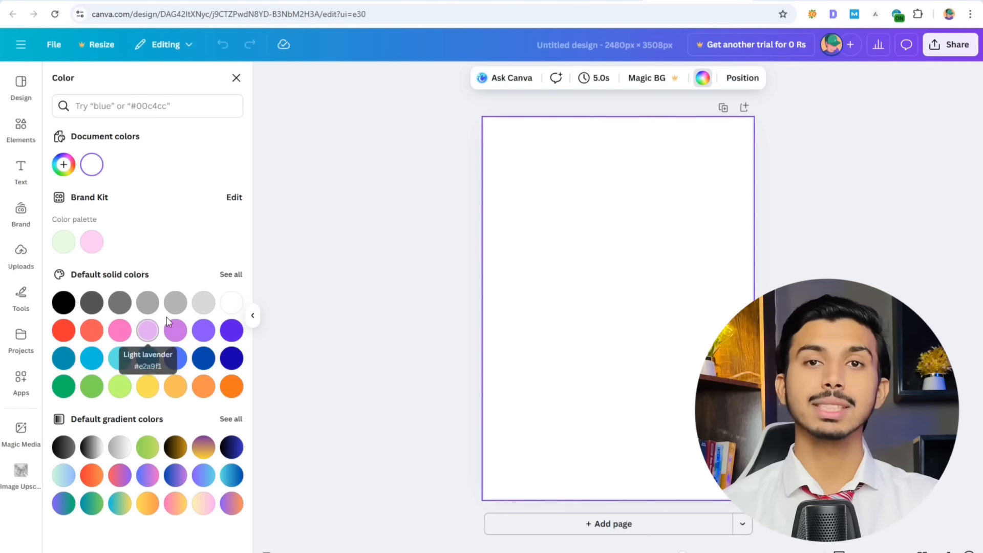
pyautogui.click(147, 359)
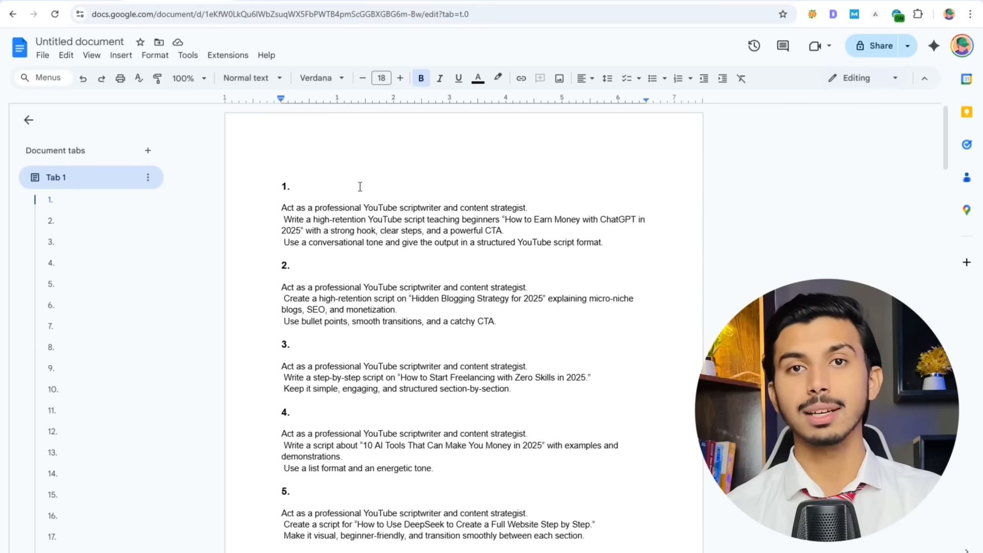
# Copy the text of prompt 1 from the Google Docs document and paste it into a new body text box in Canva.
pyautogui.moveTo(282, 206); pyautogui.dragTo(616, 232)
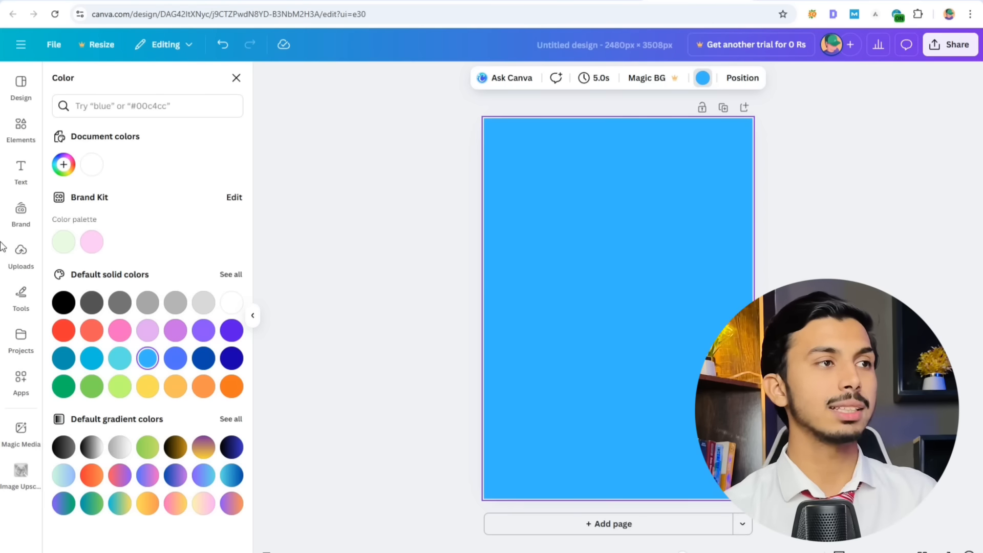
pyautogui.click(21, 169)
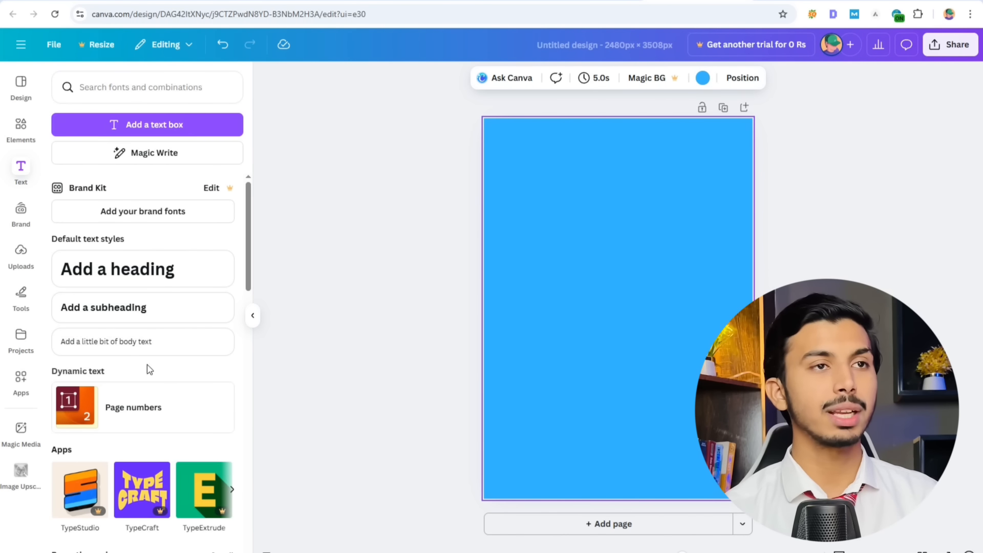
pyautogui.click(129, 341)
pyautogui.hotkey('ctrl', 'v')
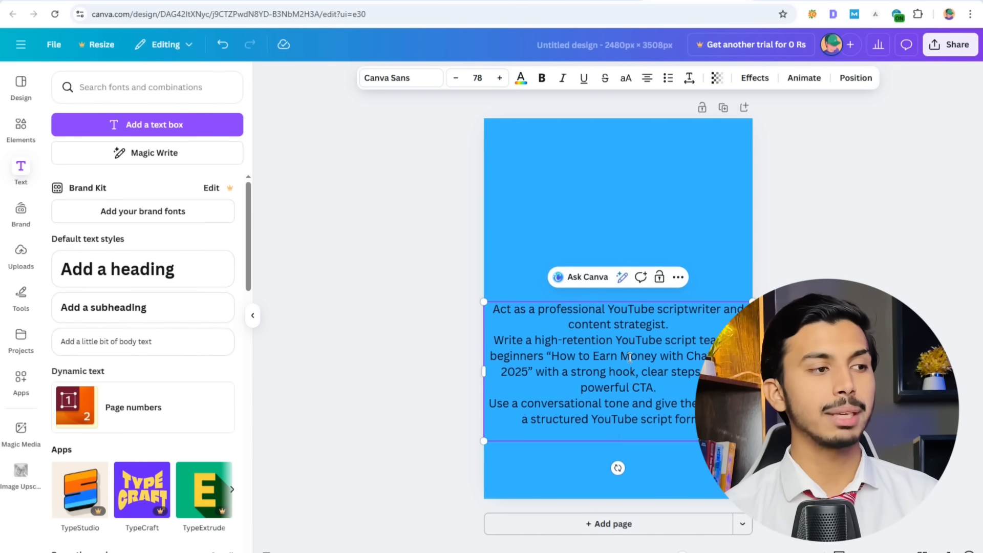
# Left-align the first prompt's text and place it near the top of the page, scaled down to font size 39.
pyautogui.hotkey('ctrl', 'a')
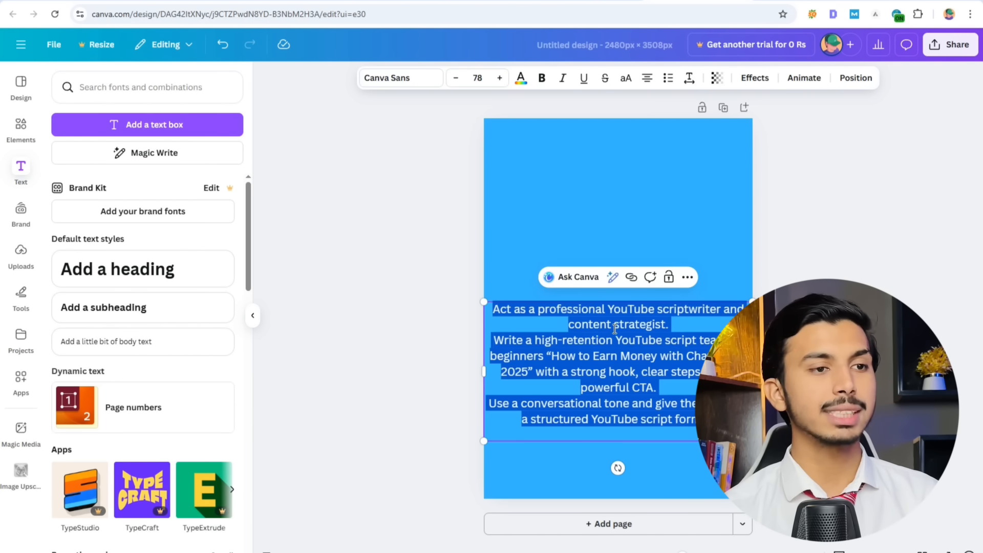
pyautogui.click(648, 80)
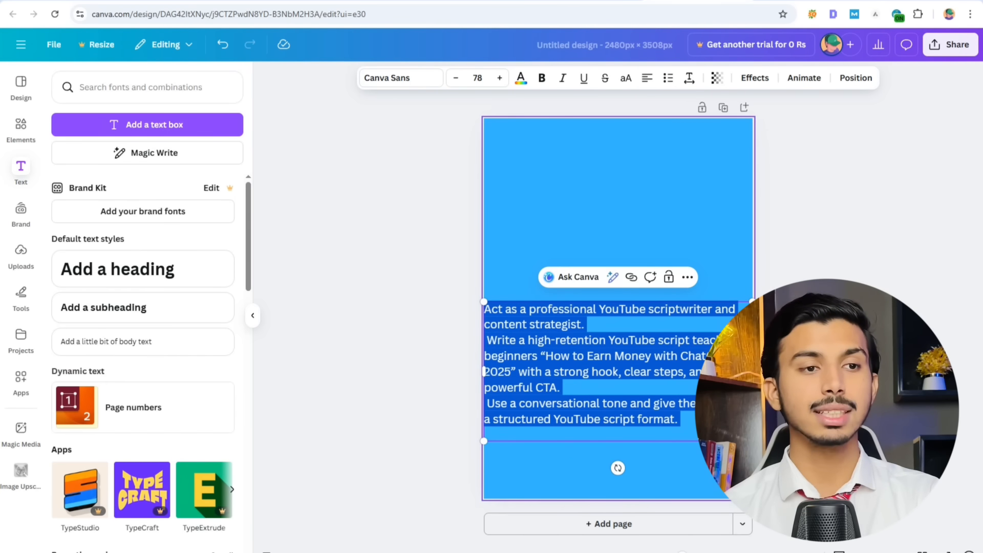
pyautogui.moveTo(751, 441); pyautogui.dragTo(680, 395)
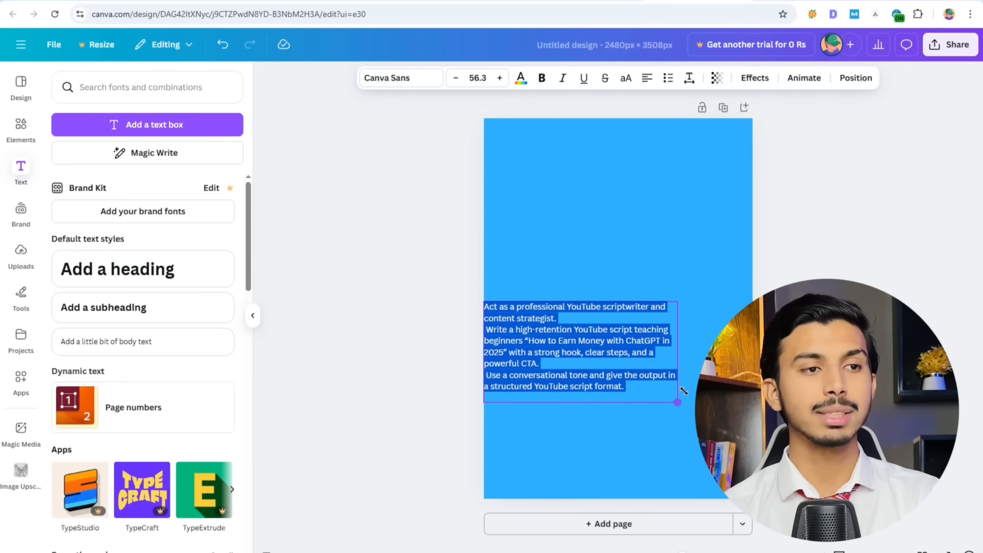
pyautogui.moveTo(710, 351); pyautogui.dragTo(661, 353)
pyautogui.moveTo(585, 327); pyautogui.dragTo(611, 170)
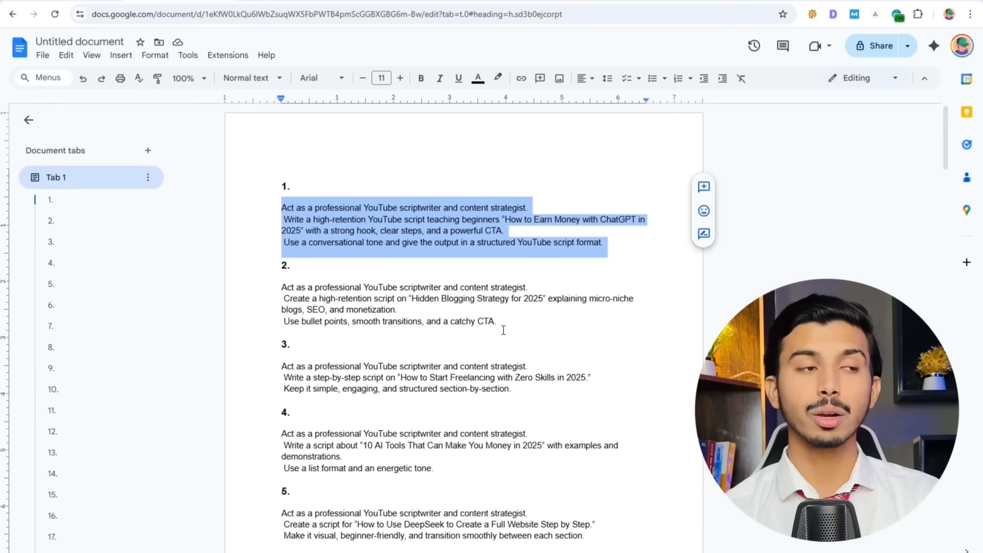
# Copy the text of prompt 2 from the Google Docs document and paste it into a new body text box in Canva.
pyautogui.moveTo(281, 283); pyautogui.dragTo(502, 329)
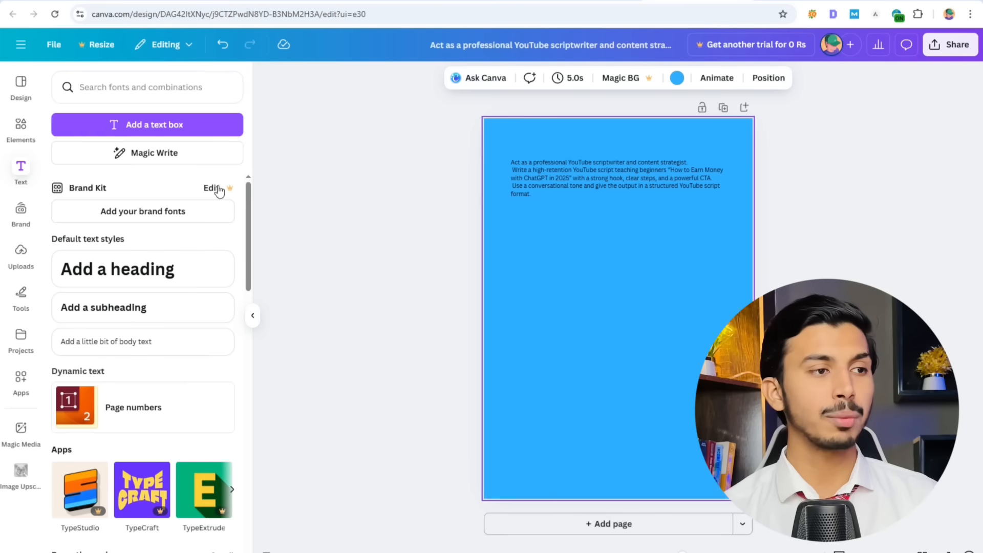
pyautogui.click(197, 341)
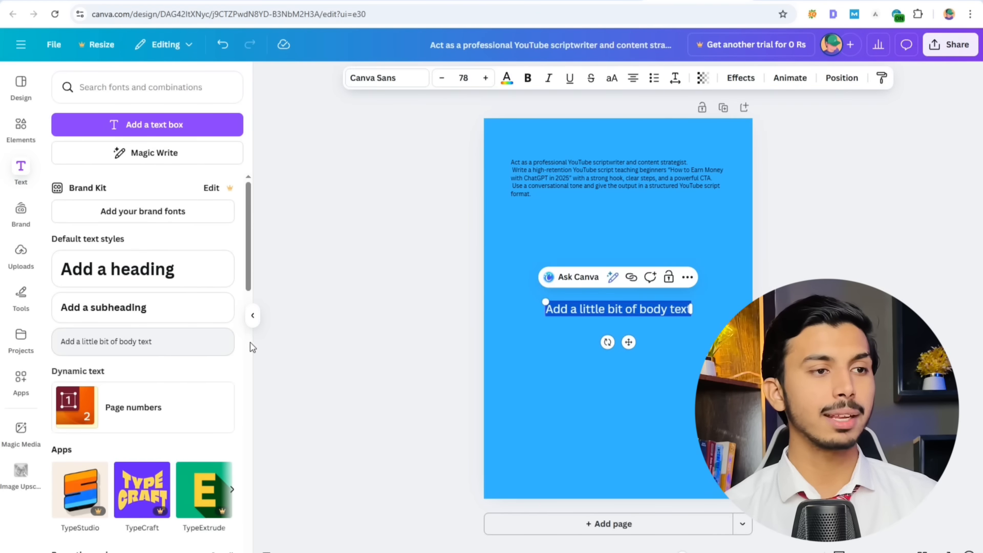
pyautogui.hotkey('ctrl', 'v')
# Left-align the second prompt's text and scale it down to font size 39.
pyautogui.hotkey('ctrl', 'a')
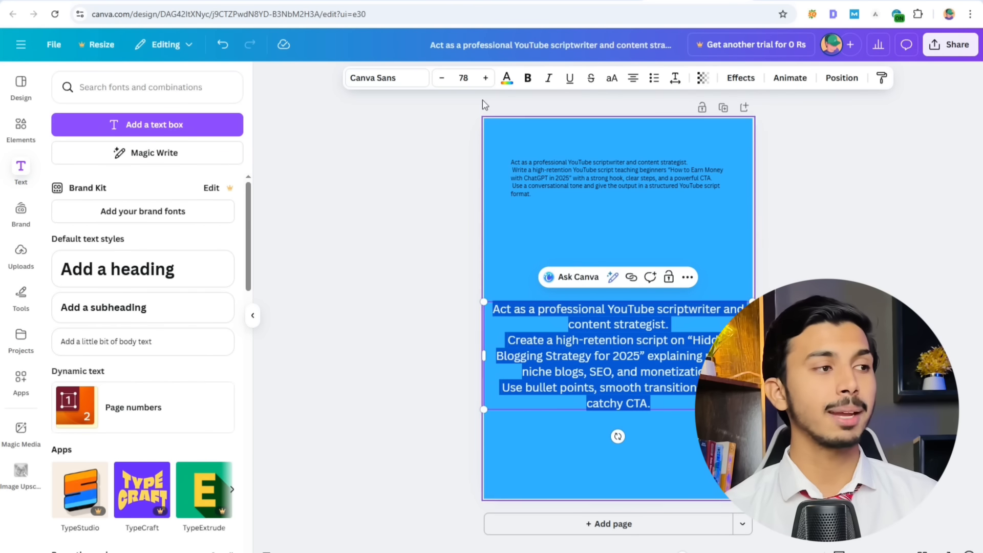
pyautogui.click(633, 78)
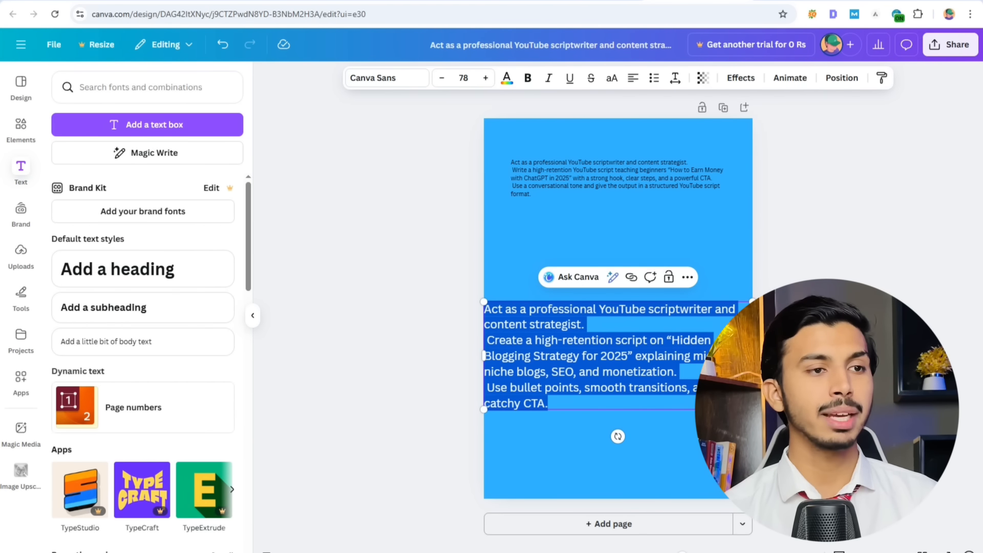
pyautogui.moveTo(751, 409); pyautogui.dragTo(614, 359)
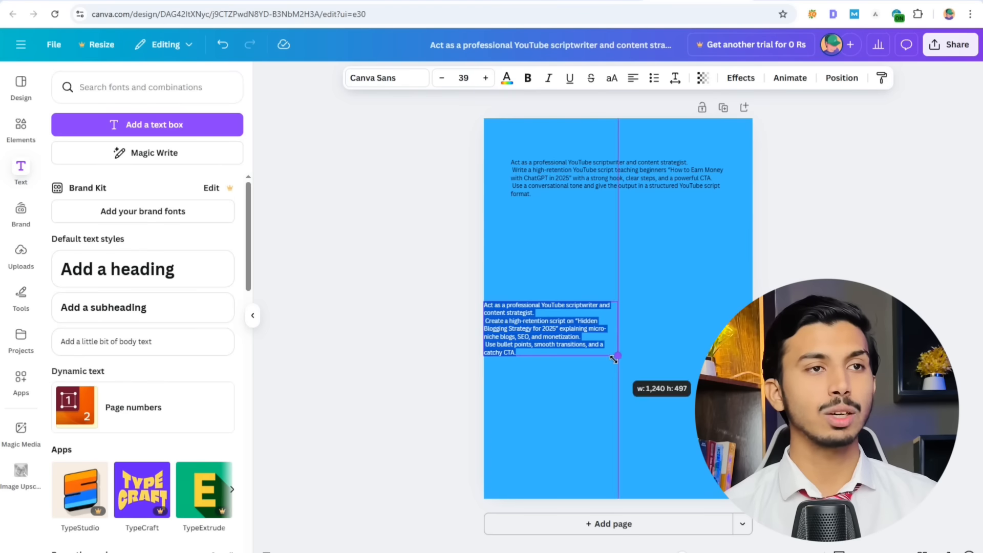
# Move the second prompt directly below the first, aligned with its left edge, and widen its text box to a similar width.
pyautogui.click(602, 188)
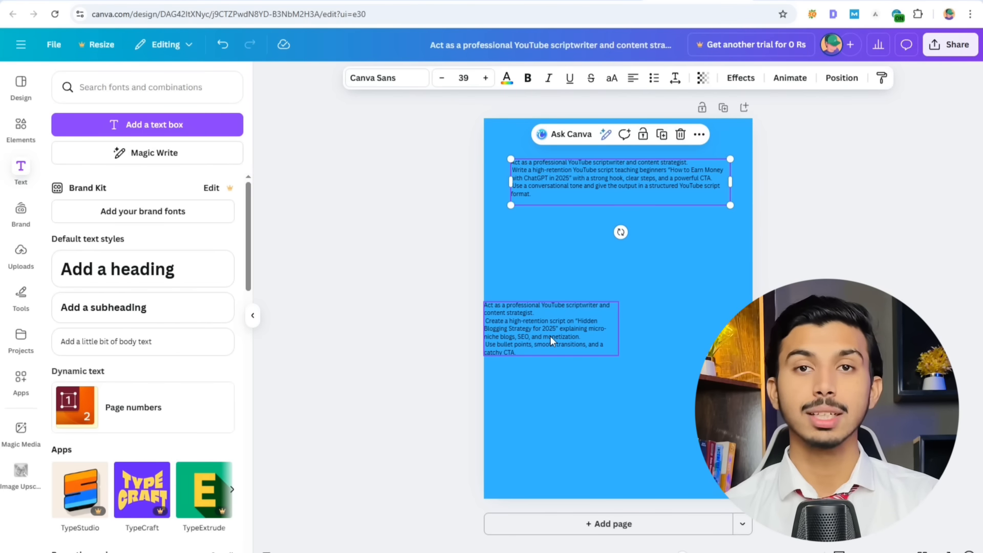
pyautogui.click(523, 367)
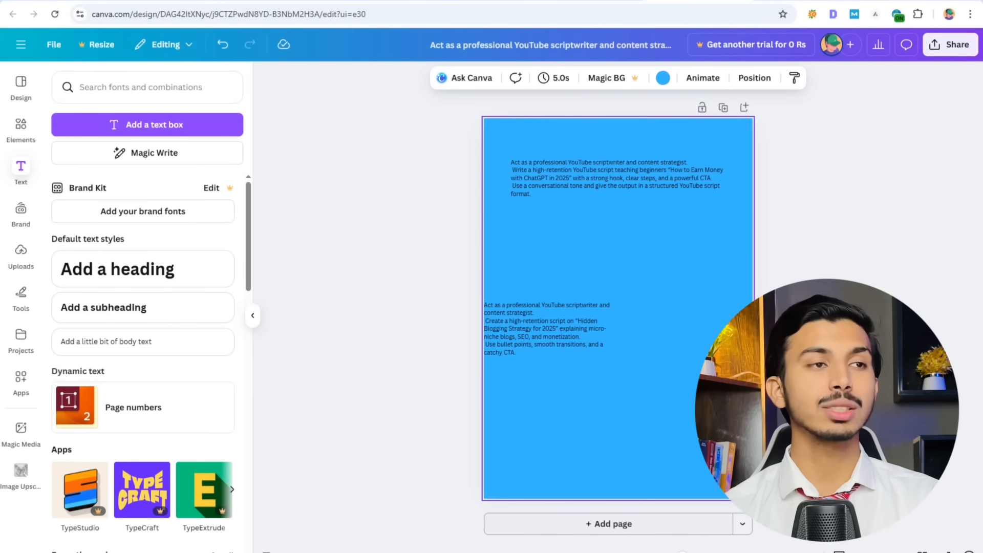
pyautogui.click(588, 335)
pyautogui.moveTo(584, 340); pyautogui.dragTo(733, 223)
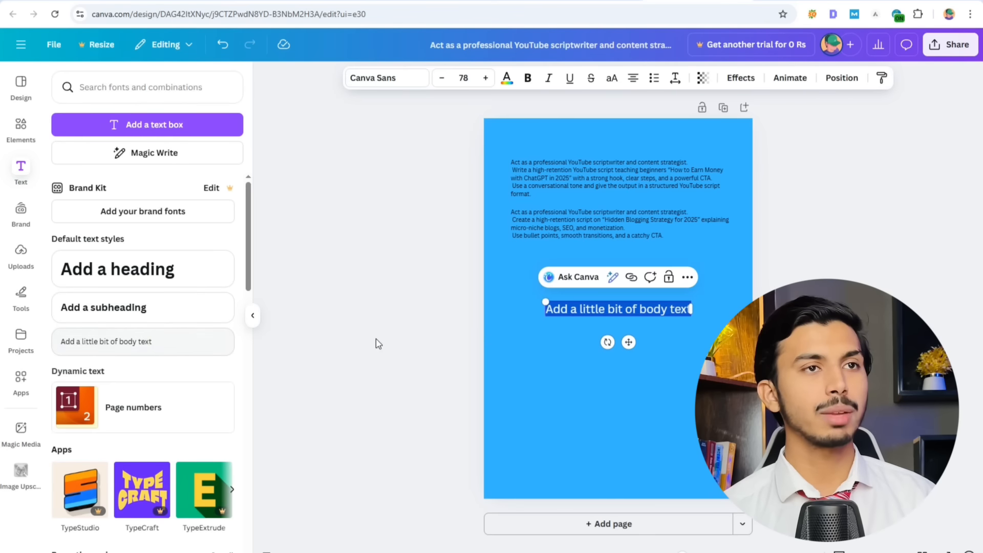
# Paste prompt 3 into a new body text box and place it, left-aligned and scaled down, below the second prompt.
pyautogui.write('Act as a professional YouTube scriptwriter and content strategist.  Write a step-by-step script on "How to Start Freelancing with Zero Skills in 2025."  Keep it simple, engaging, and structured section-by-section.')
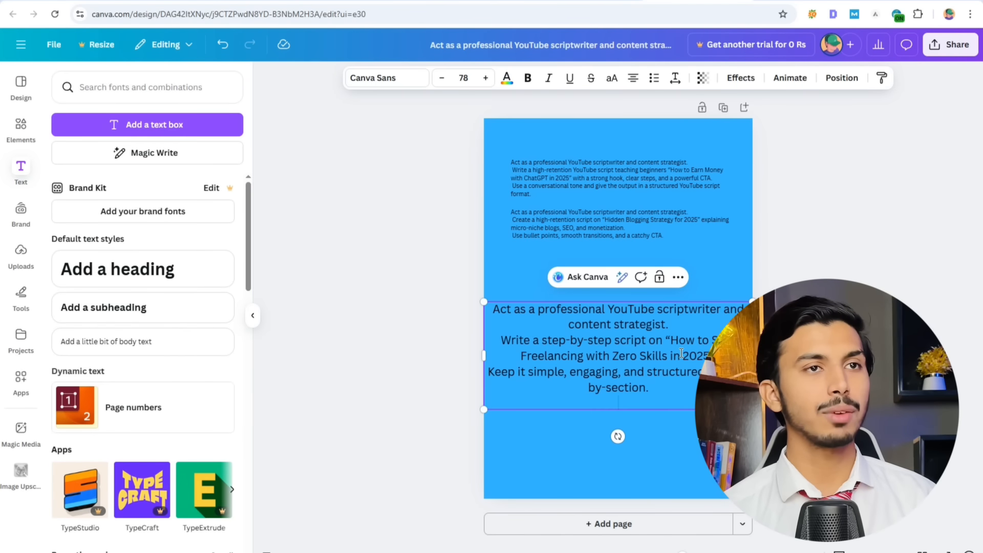
pyautogui.moveTo(753, 355); pyautogui.dragTo(833, 356)
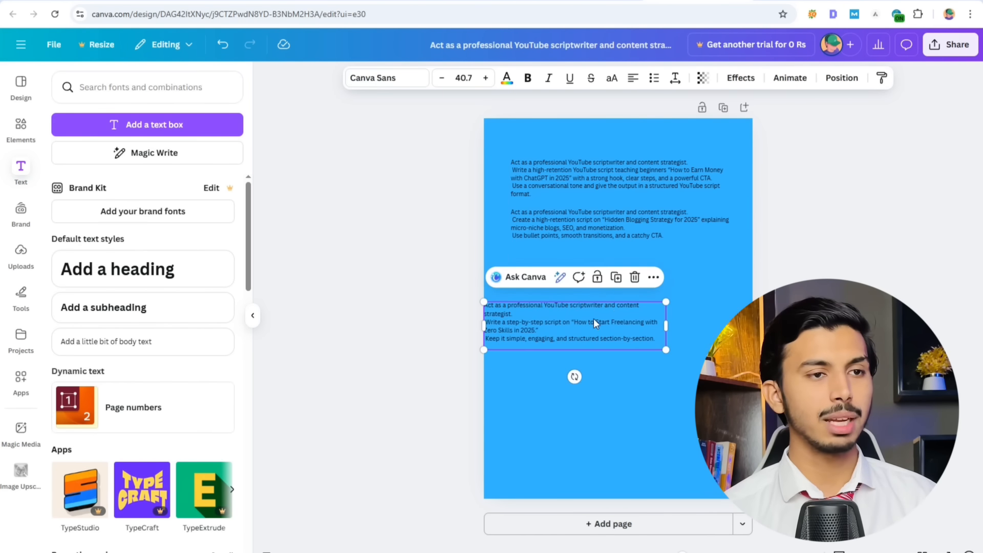
pyautogui.moveTo(596, 324); pyautogui.dragTo(623, 277)
# Set the third prompt's font size to match the two prompts above it.
pyautogui.click(453, 80)
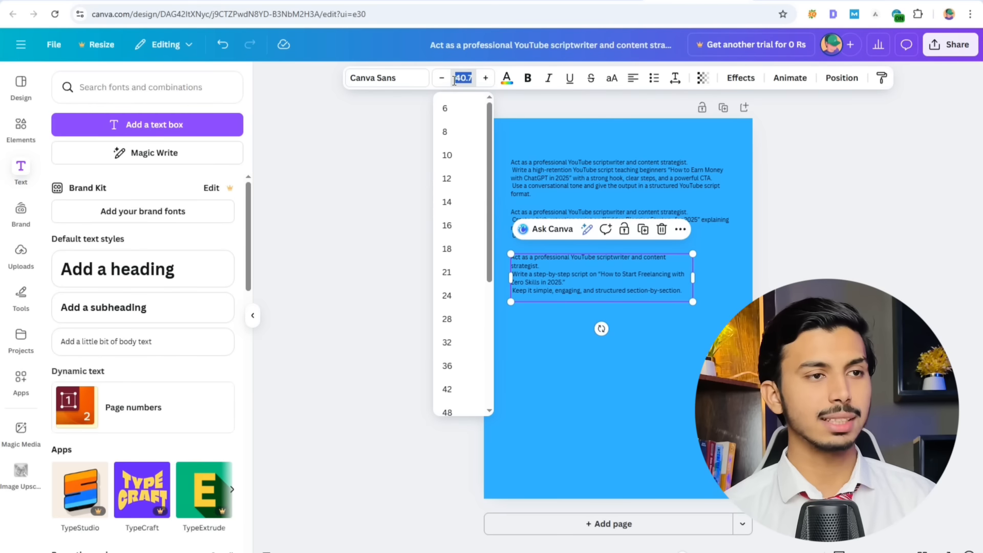
pyautogui.press('Escape')
pyautogui.press('Escape')
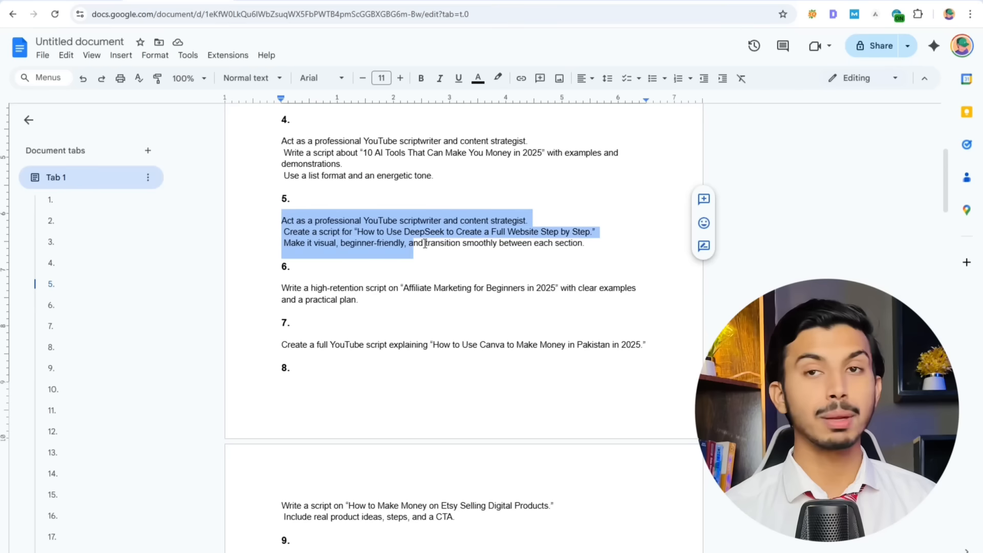
# Copy the text of prompt 5 from the Google Docs document and paste it into a new body text box in Canva.
pyautogui.moveTo(425, 243); pyautogui.dragTo(594, 252)
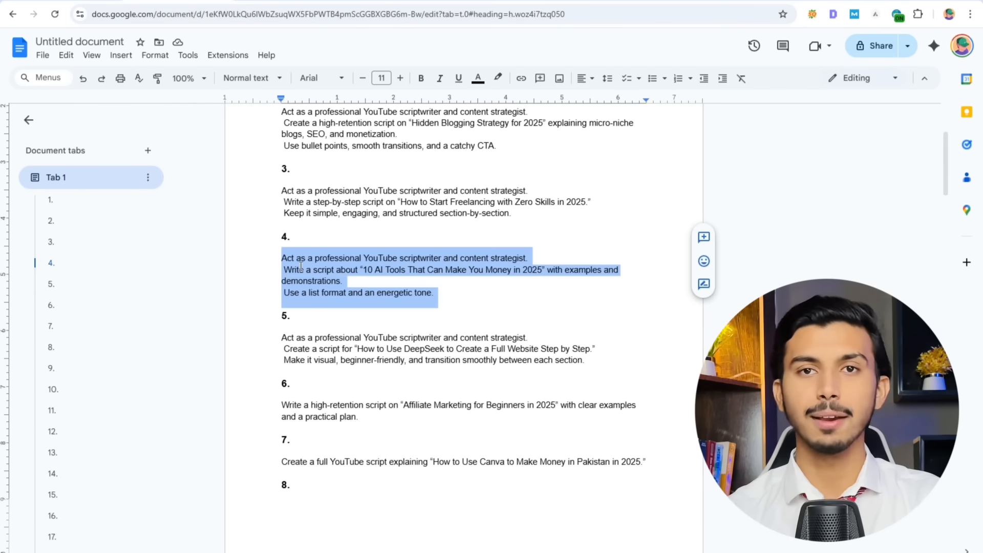
pyautogui.scroll(-2, 461, 307)
pyautogui.moveTo(281, 220); pyautogui.dragTo(594, 251)
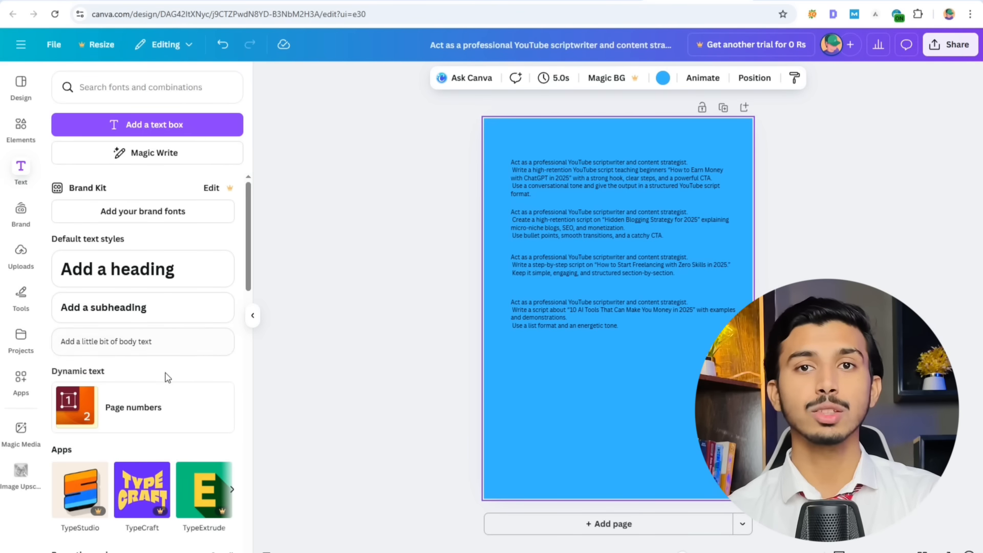
pyautogui.click(164, 342)
pyautogui.hotkey('ctrl', 'v')
# Left-align the fifth prompt, set its font size to 39 and place it directly below the fourth prompt.
pyautogui.hotkey('ctrl', 'a')
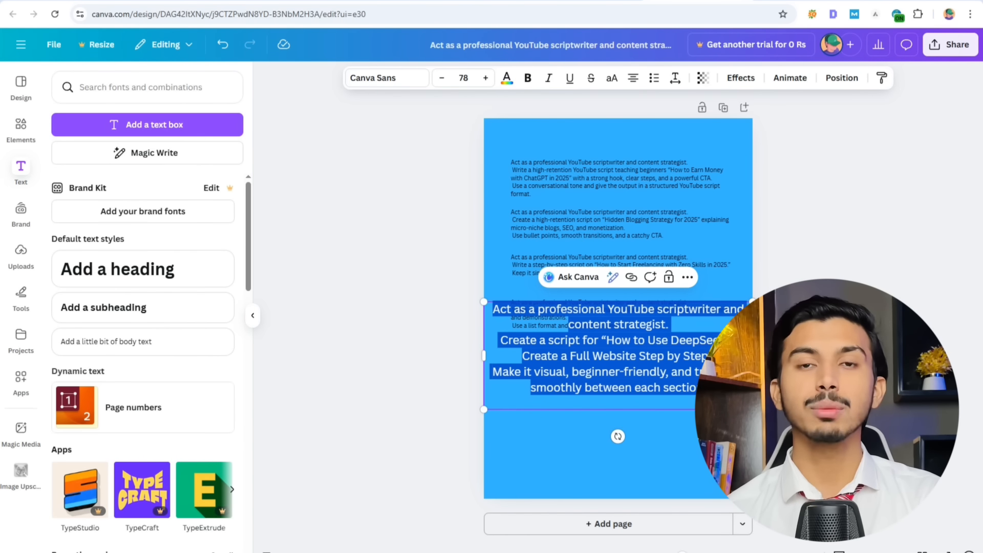
pyautogui.click(634, 80)
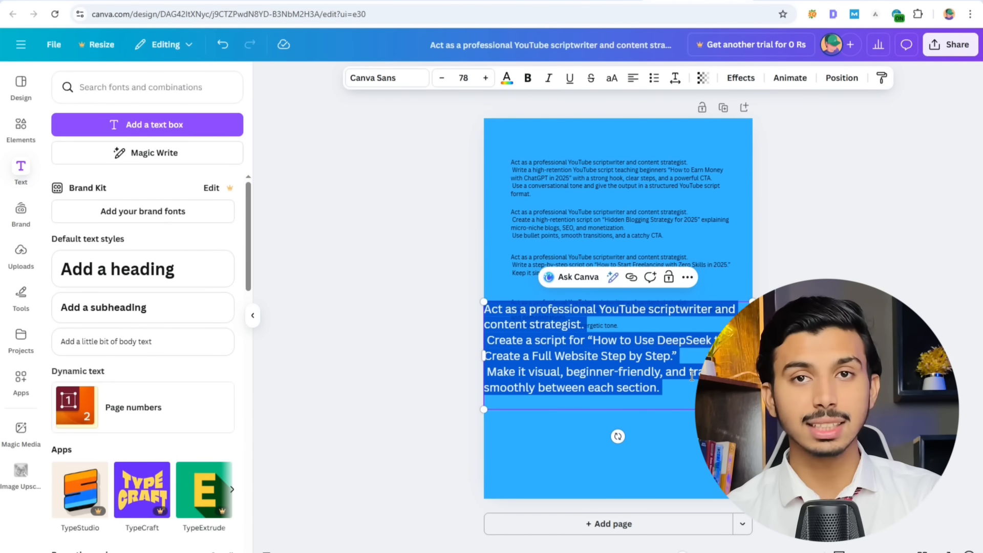
pyautogui.click(463, 78)
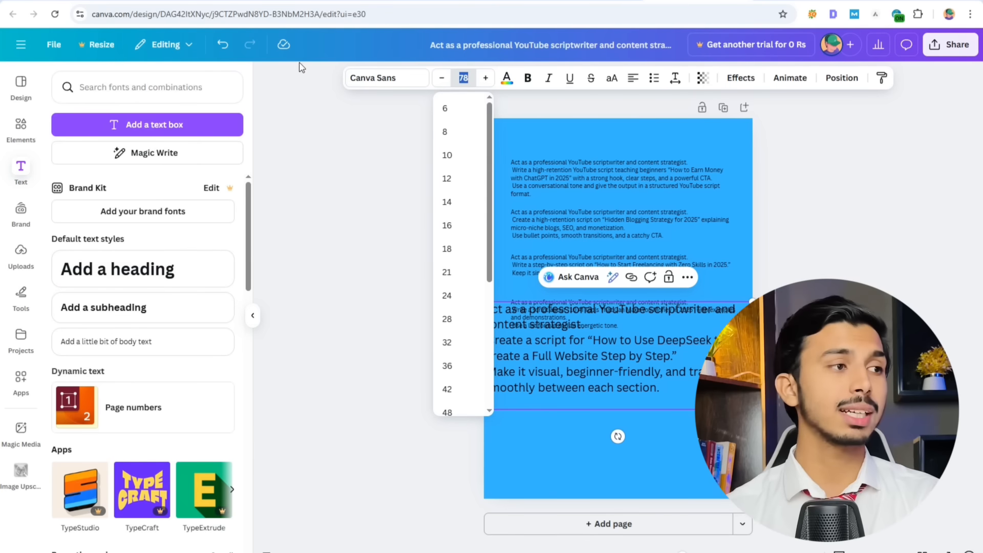
pyautogui.write('39')
pyautogui.press('Return')
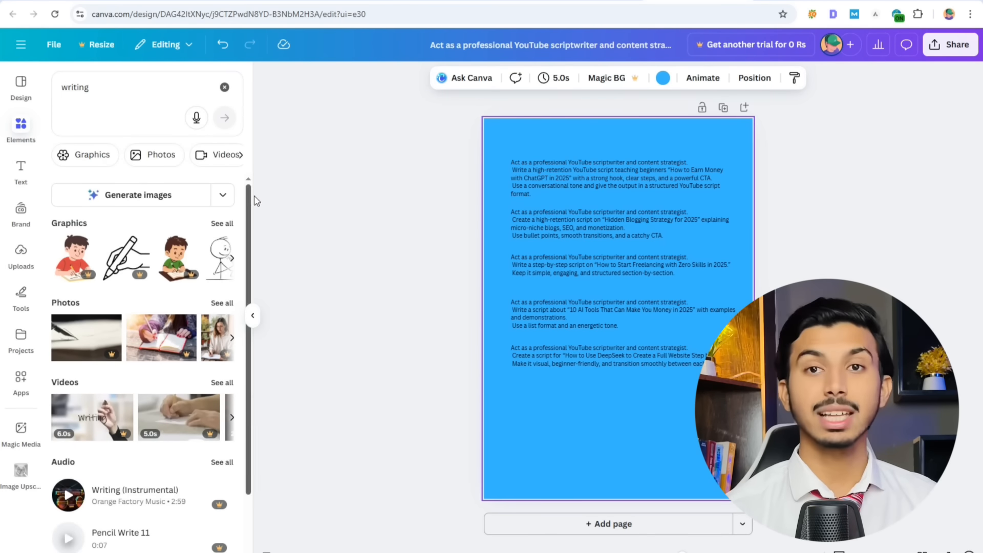
# Try the document-with-pen and open notebook graphics from the "writing" results on the page, removing each one.
pyautogui.click(222, 223)
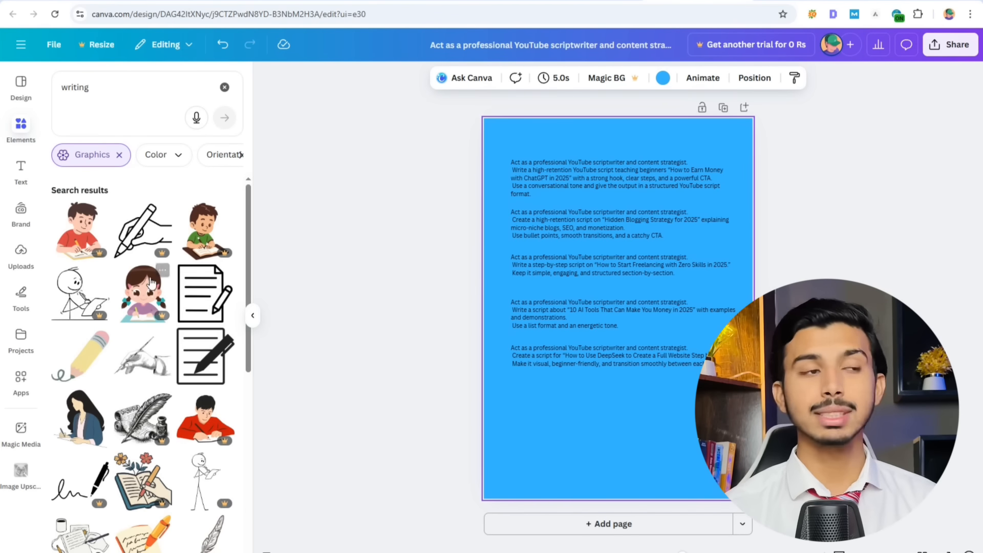
pyautogui.scroll(-10, 133, 286)
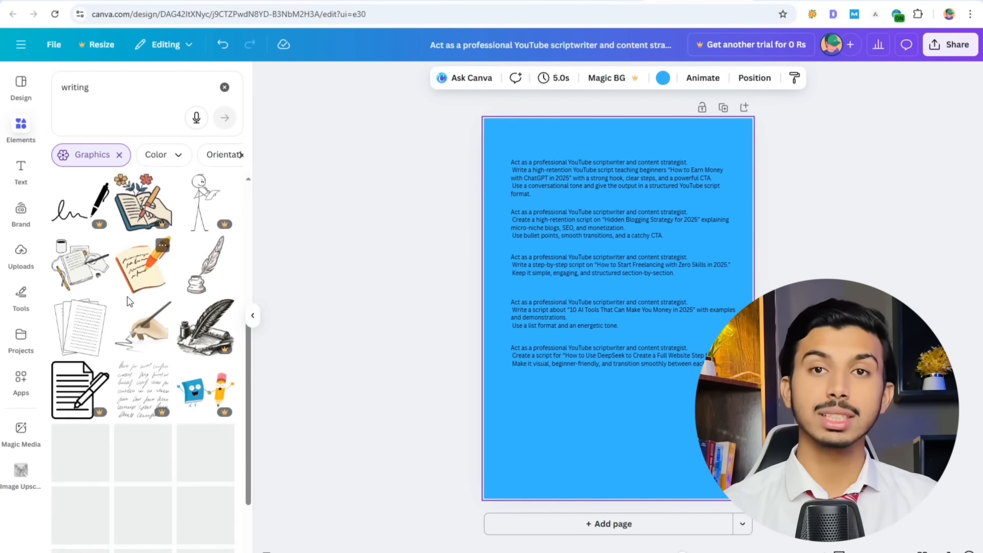
pyautogui.click(79, 220)
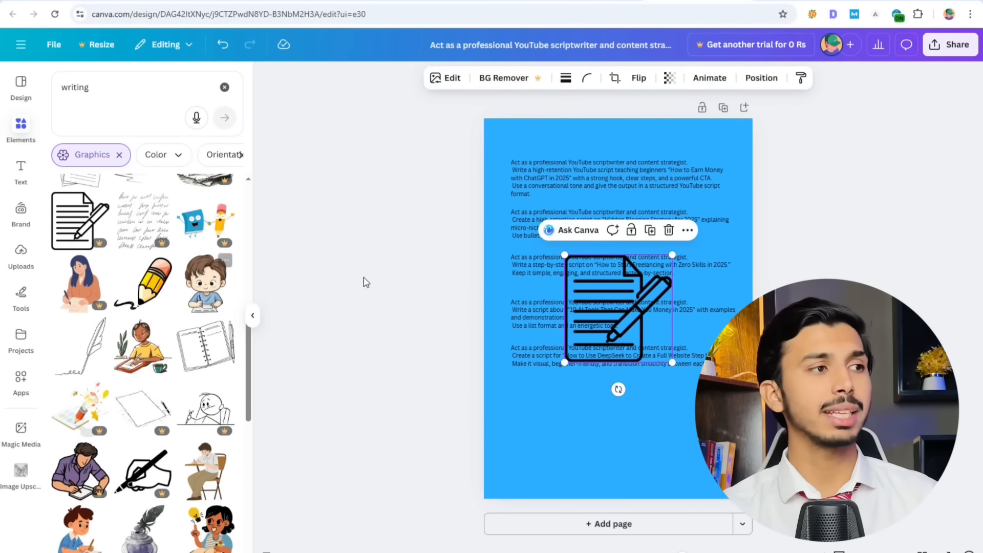
pyautogui.press('Delete')
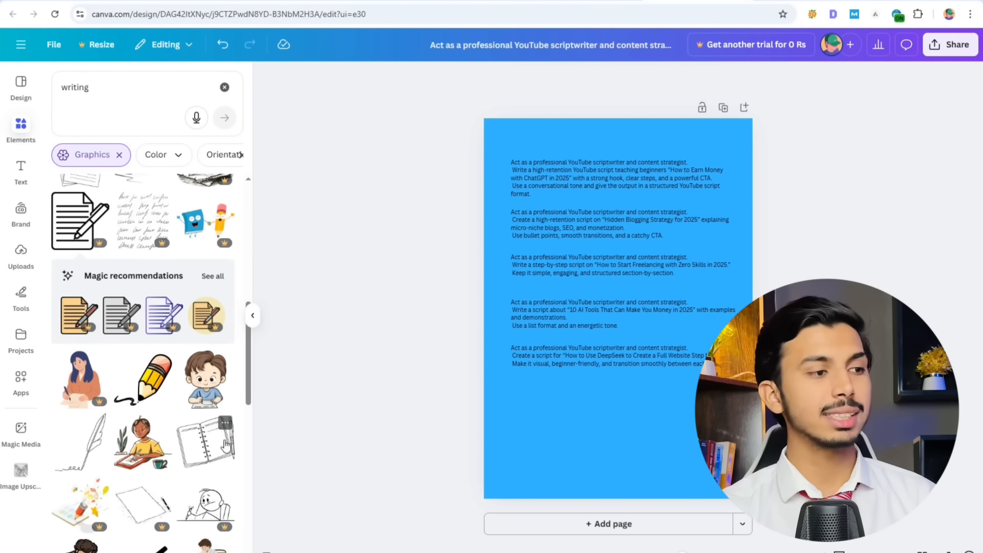
pyautogui.click(205, 441)
pyautogui.press('Delete')
pyautogui.scroll(-6, 177, 373)
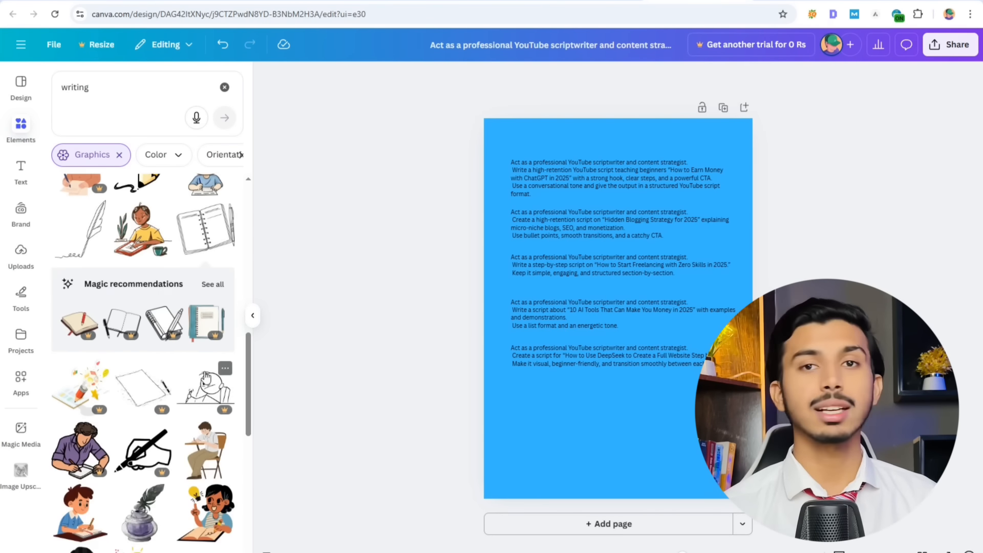
# Search the graphics for "content writing" and place the illustration of a writer sitting on books, scaled down, below the fifth prompt.
pyautogui.click(62, 87)
pyautogui.write('content')
pyautogui.press('Return')
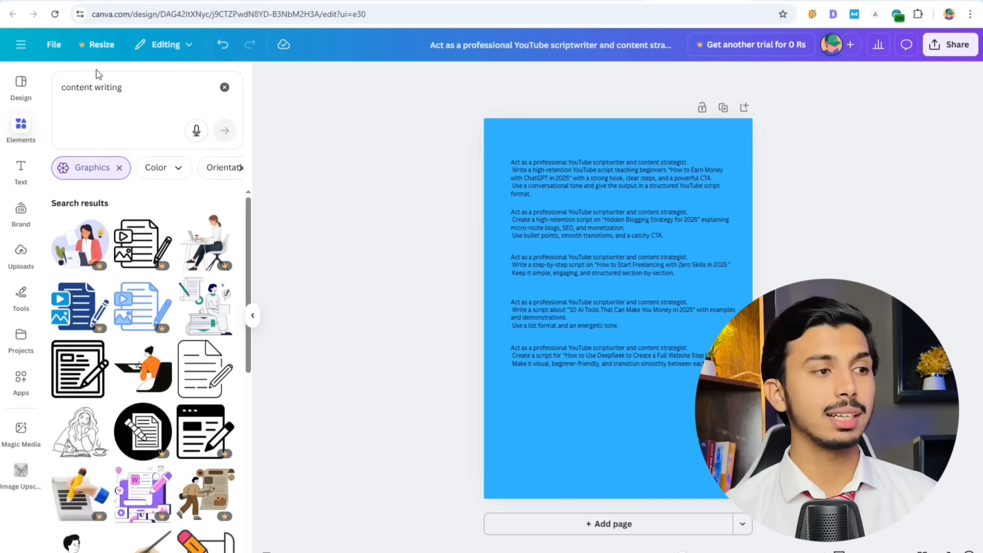
pyautogui.click(205, 306)
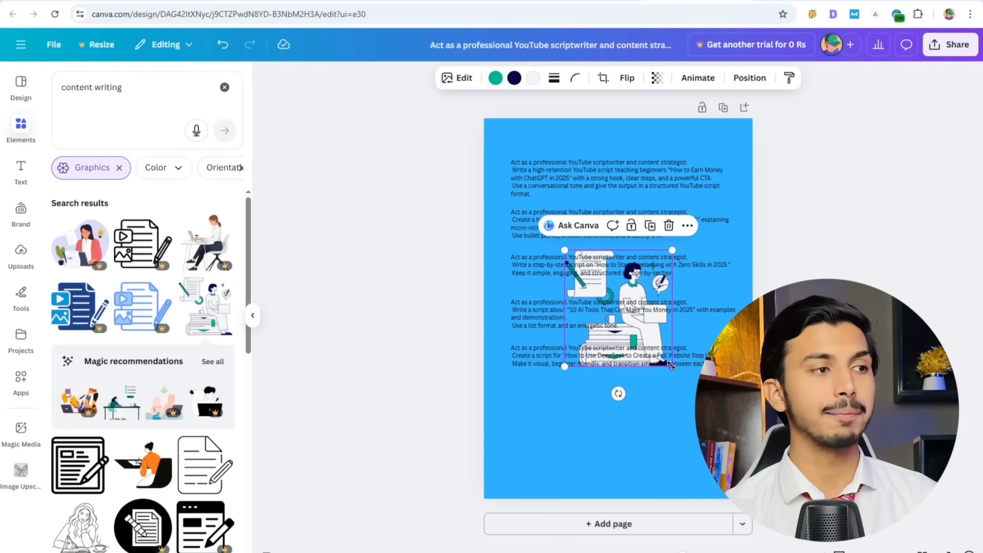
pyautogui.moveTo(685, 384); pyautogui.dragTo(541, 437)
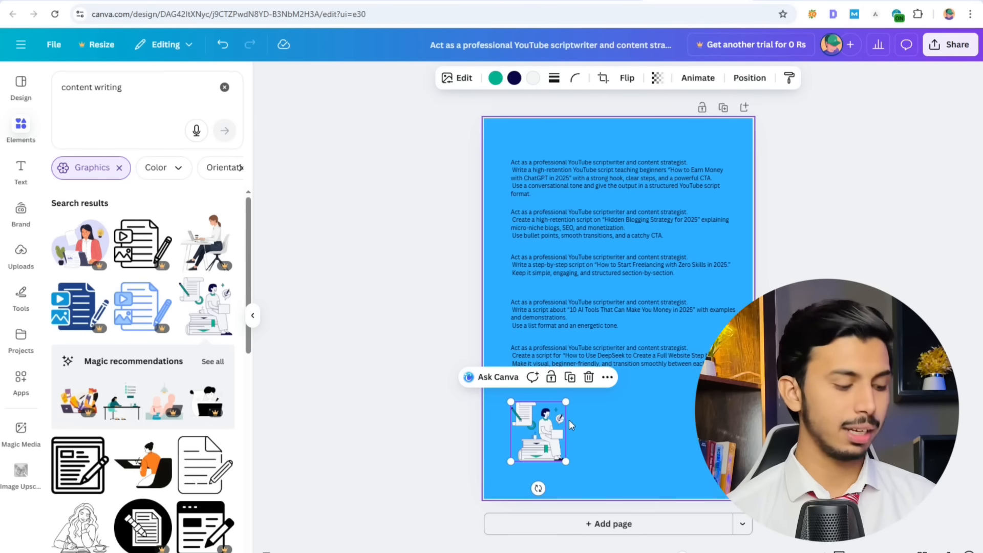
# Add a heading reading "TechBoy Prompts" and place it, scaled down, beside the writer illustration.
pyautogui.click(21, 169)
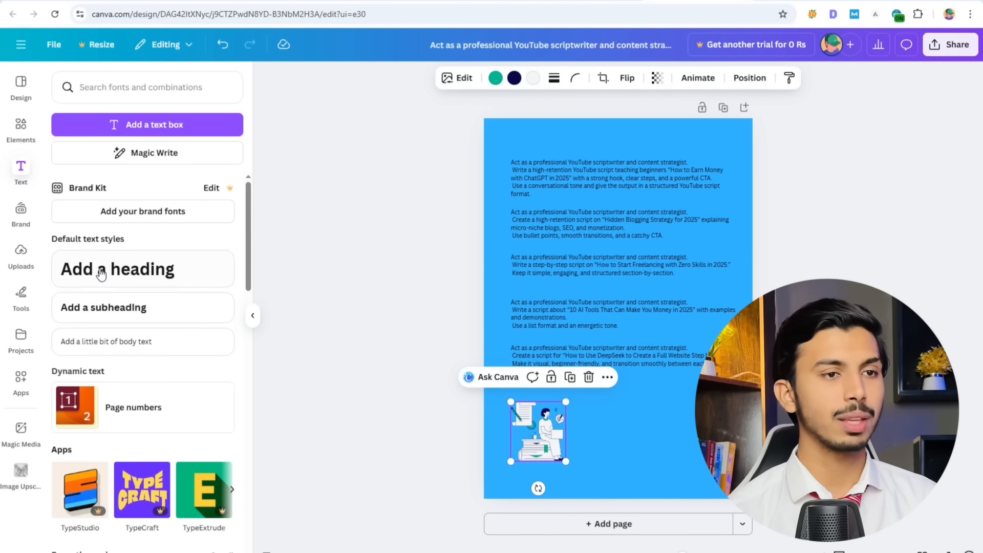
pyautogui.click(148, 275)
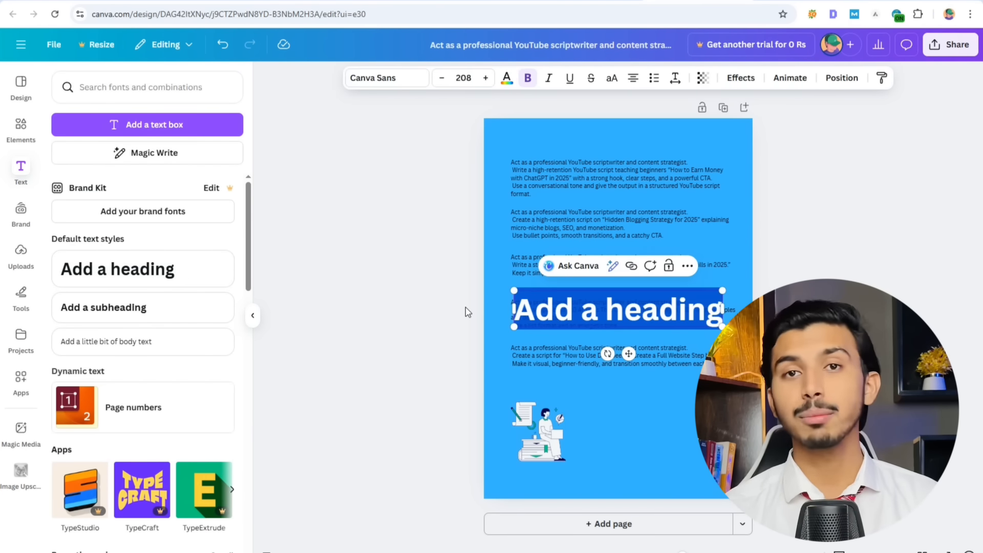
pyautogui.write('TechBoy')
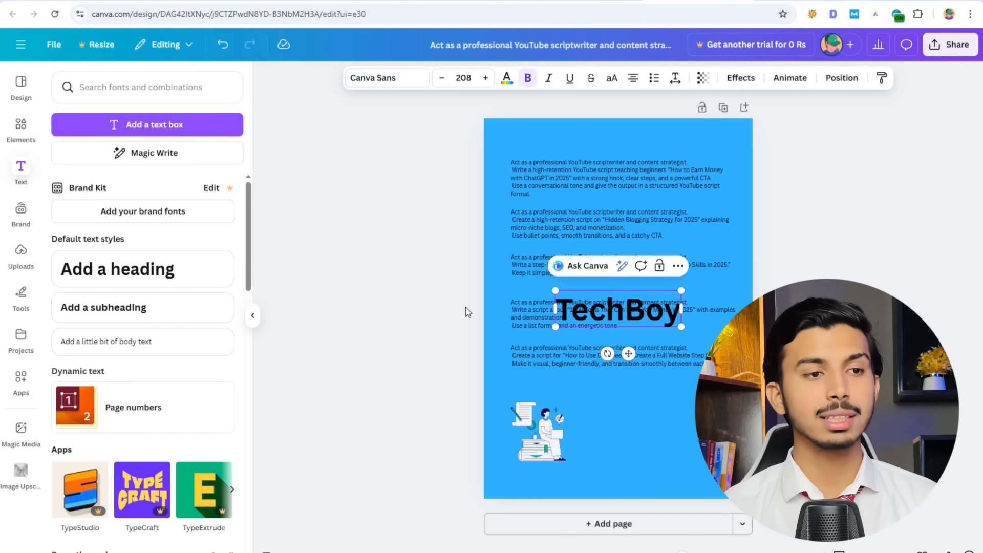
pyautogui.write(' Ghulfam Ali')
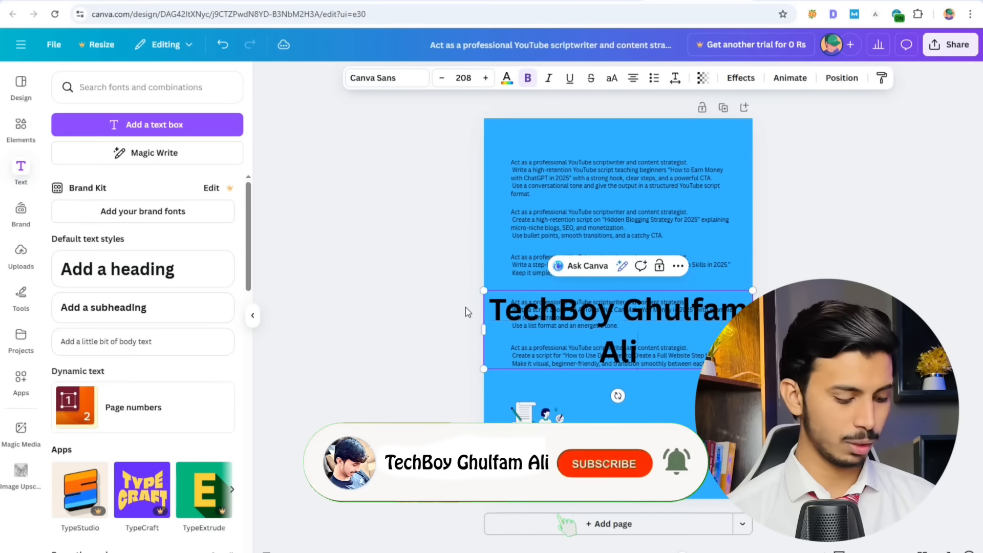
pyautogui.press('Delete')
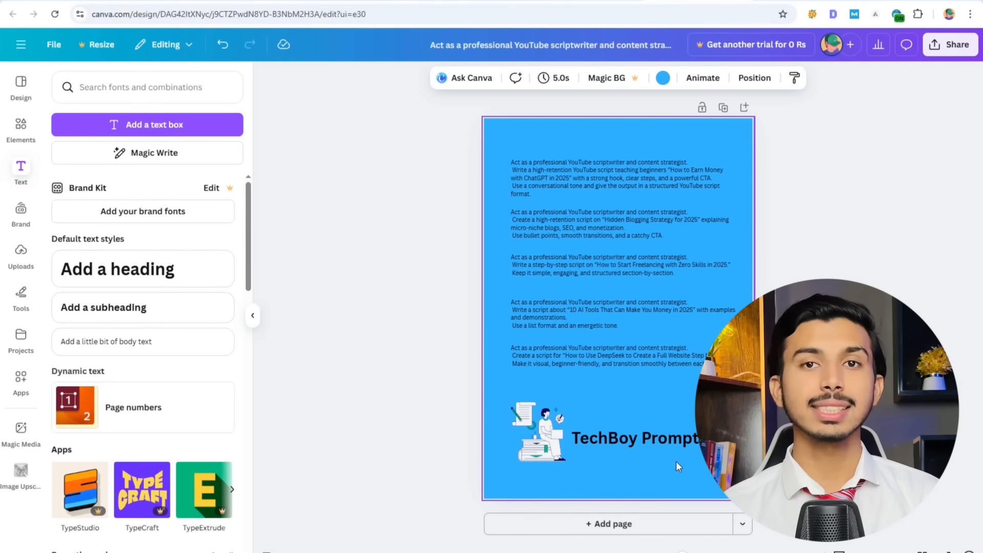
# Search the graphics for "text background" and place the black brush strip behind the "TechBoy Prompts" heading.
pyautogui.click(20, 128)
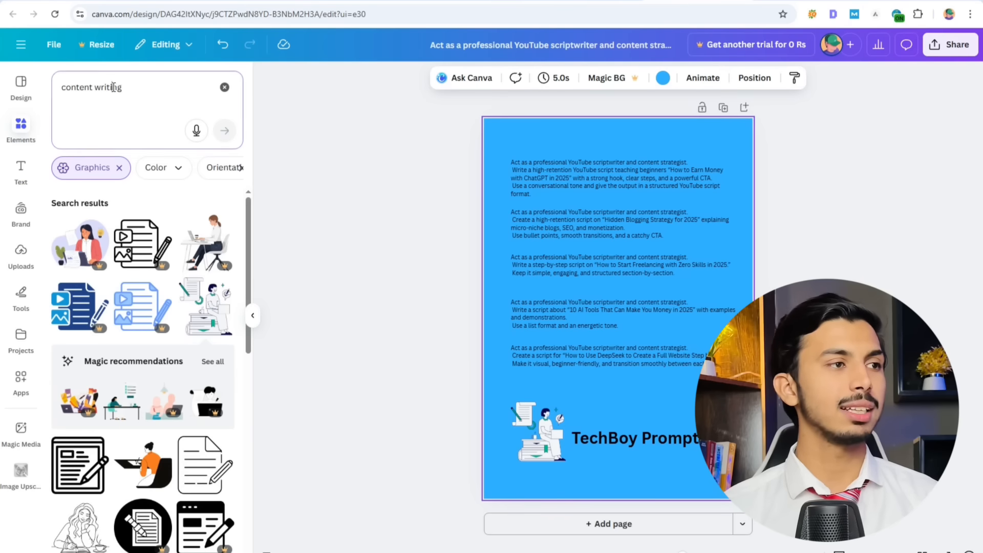
pyautogui.tripleClick(113, 87)
pyautogui.write('text ba')
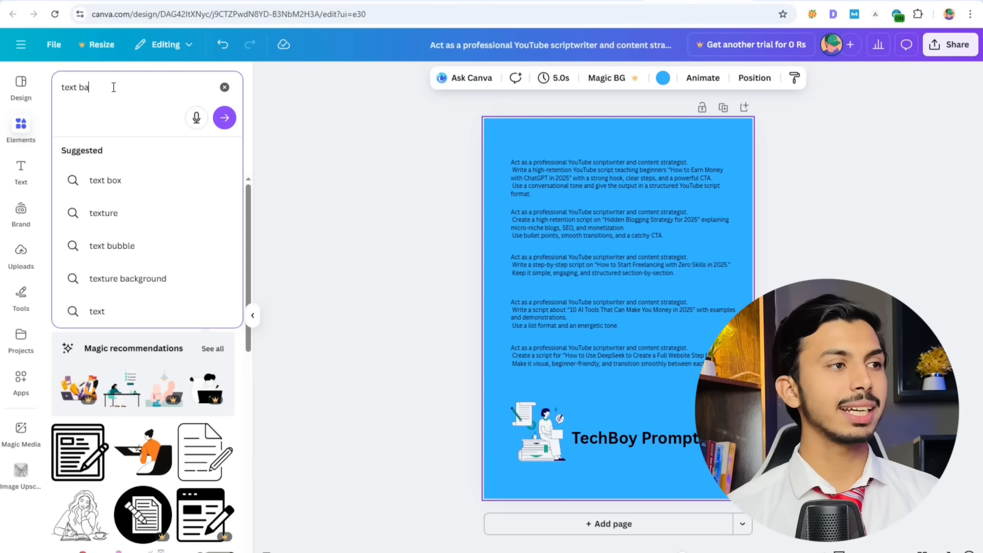
pyautogui.write('ckground')
pyautogui.press('Return')
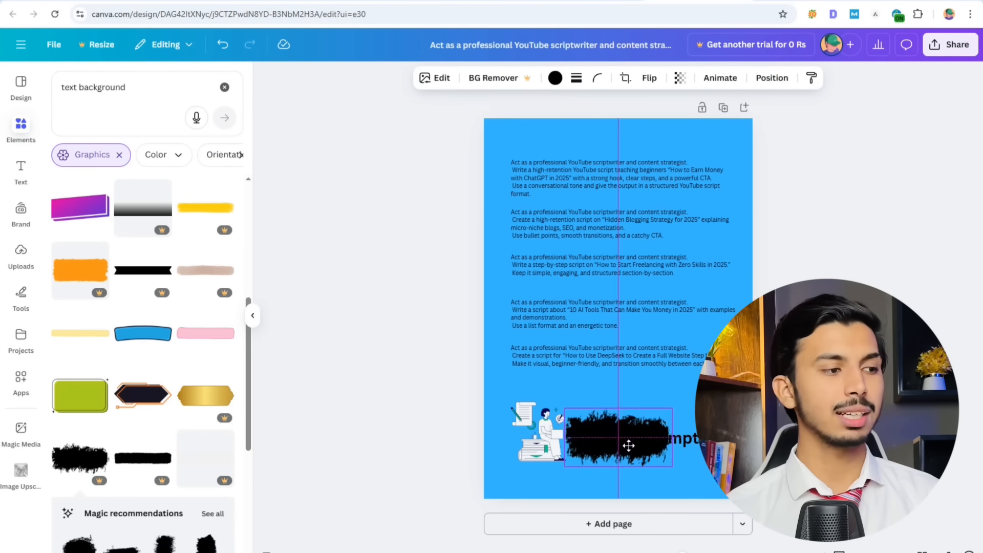
pyautogui.moveTo(628, 444)
pyautogui.mouseDown()
pyautogui.moveTo(744, 506)
pyautogui.moveTo(660, 463)
pyautogui.mouseUp()
pyautogui.press('Delete')
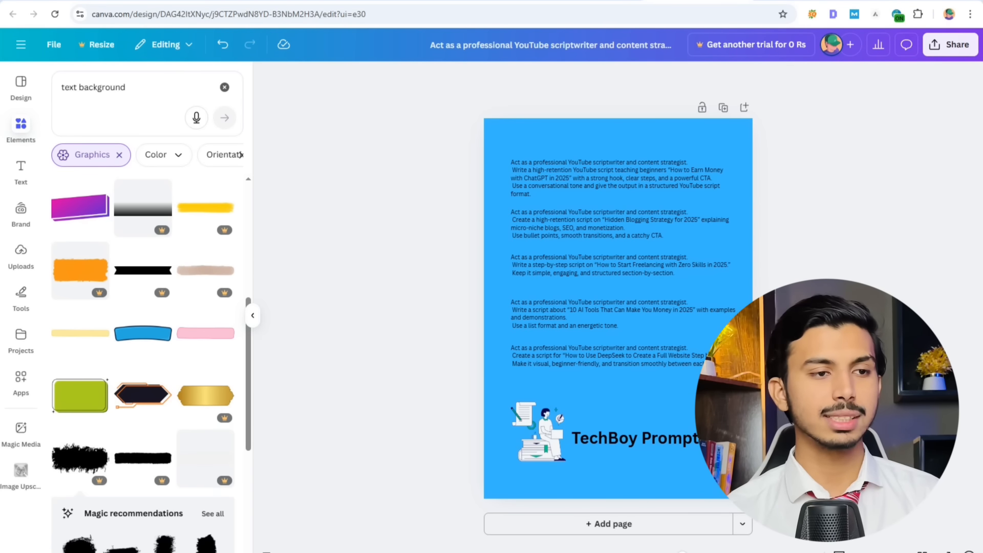
pyautogui.click(161, 451)
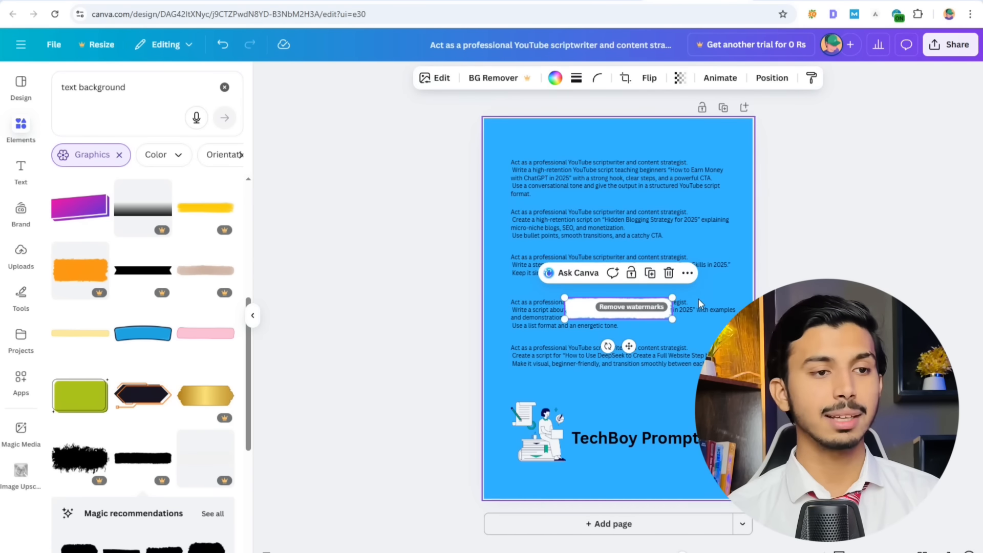
pyautogui.moveTo(618, 308)
pyautogui.mouseDown()
pyautogui.moveTo(623, 435)
pyautogui.moveTo(704, 454)
pyautogui.moveTo(692, 456)
pyautogui.mouseUp()
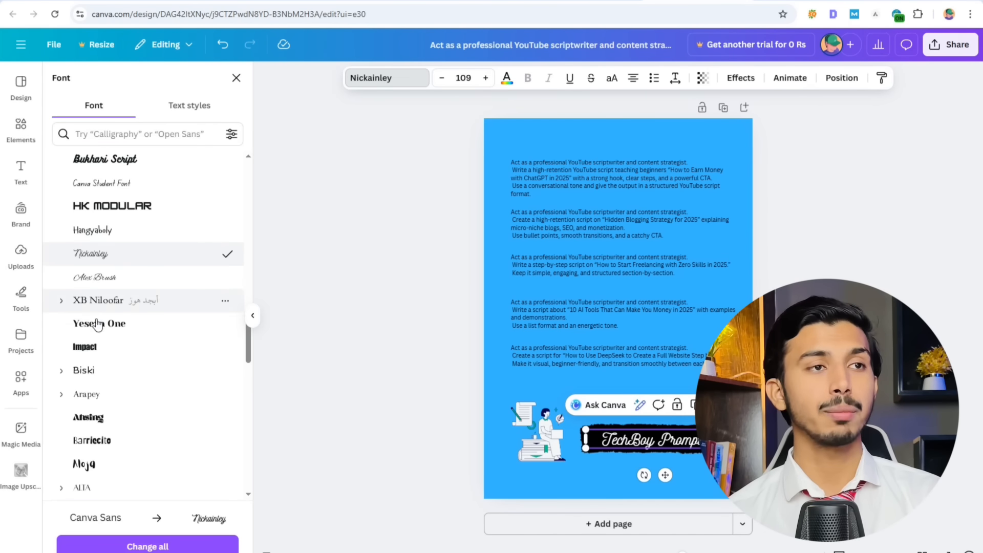
# Change the font of the "TechBoy Prompts" heading to Magnolia Script.
pyautogui.scroll(-1, 105, 309)
pyautogui.scroll(-5, 97, 277)
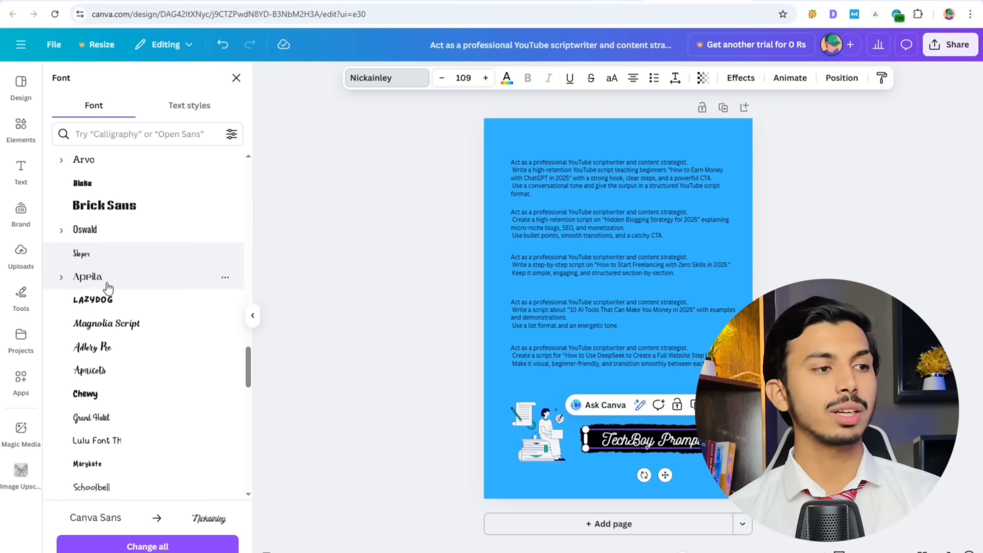
pyautogui.click(110, 277)
pyautogui.click(104, 327)
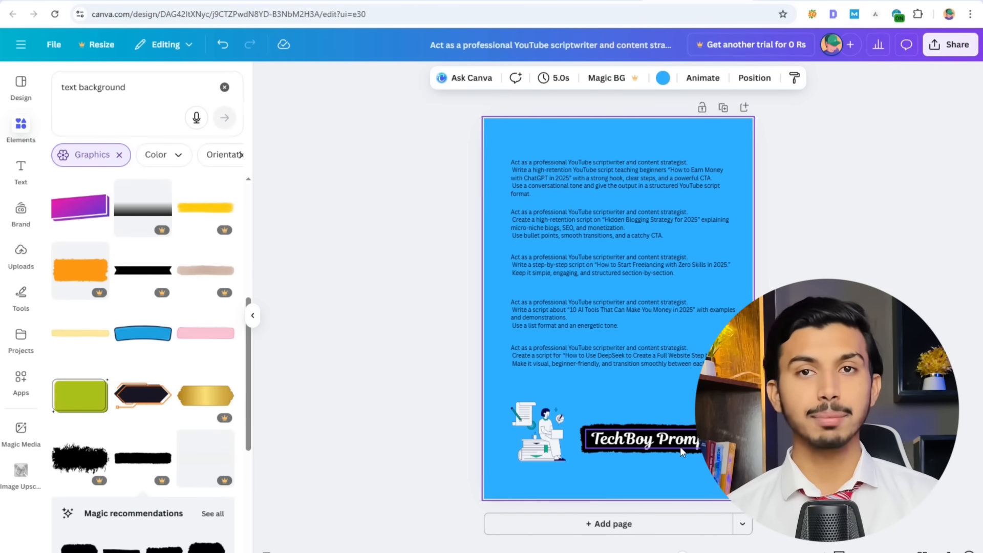
pyautogui.click(669, 439)
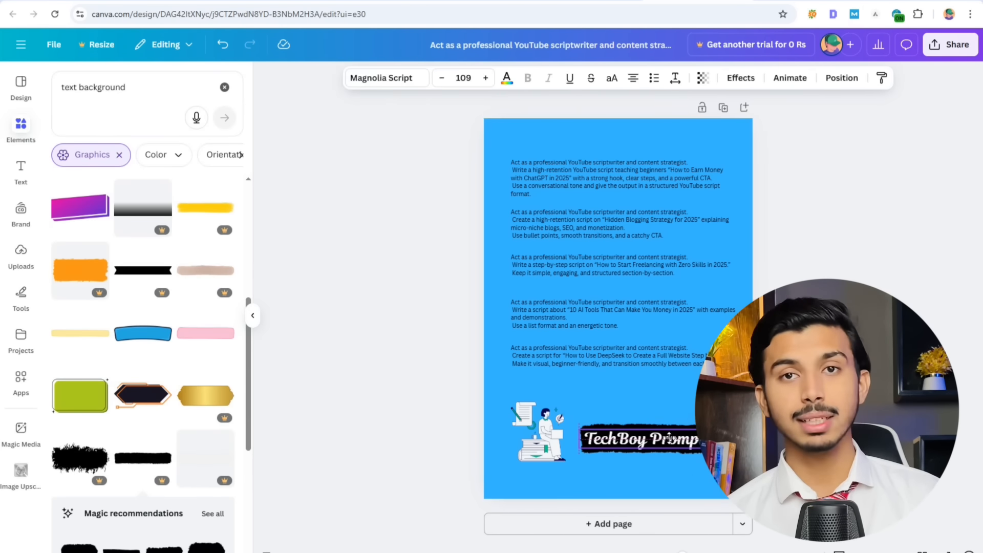
pyautogui.click(671, 439)
pyautogui.click(702, 487)
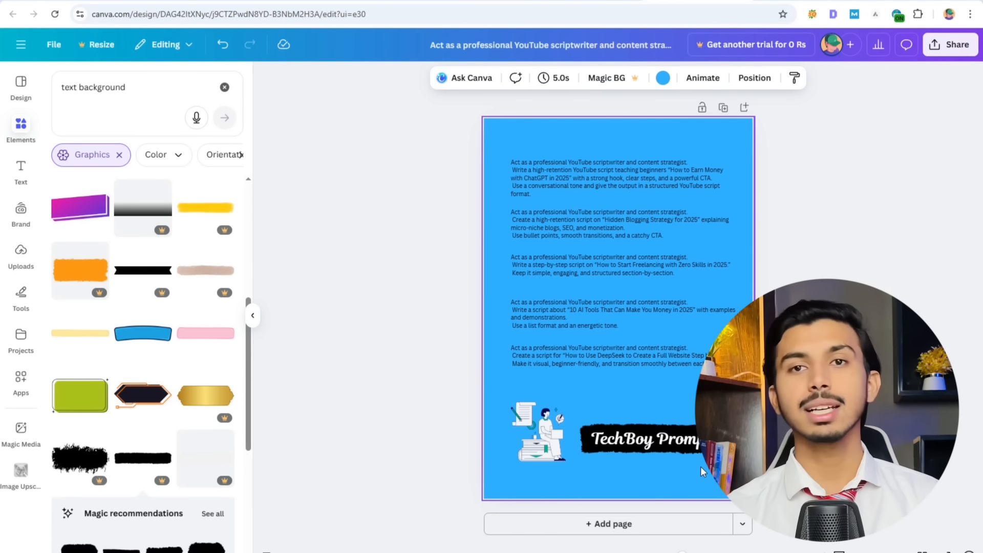
# Add two blank pages and move one ahead of the prompts page as a cover with a black background.
pyautogui.click(596, 524)
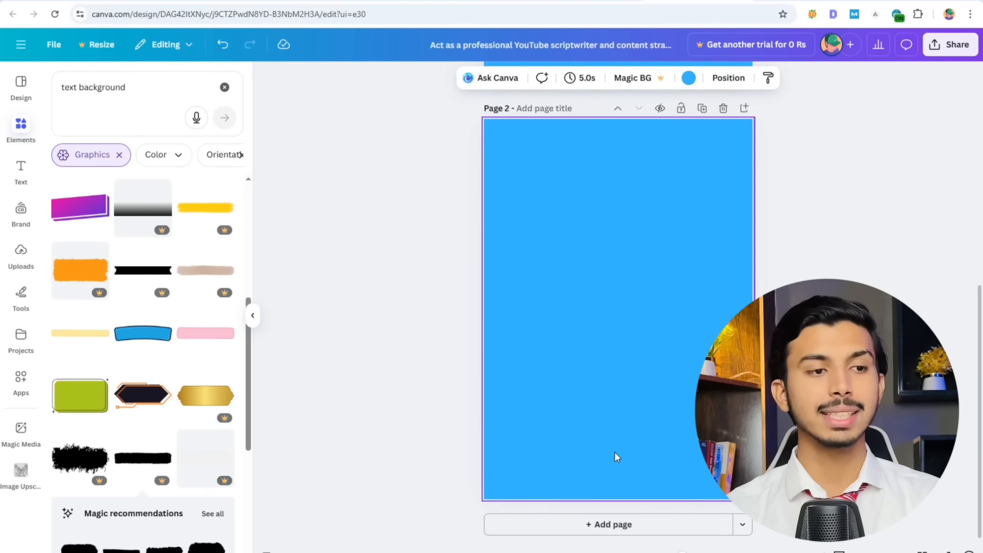
pyautogui.click(609, 524)
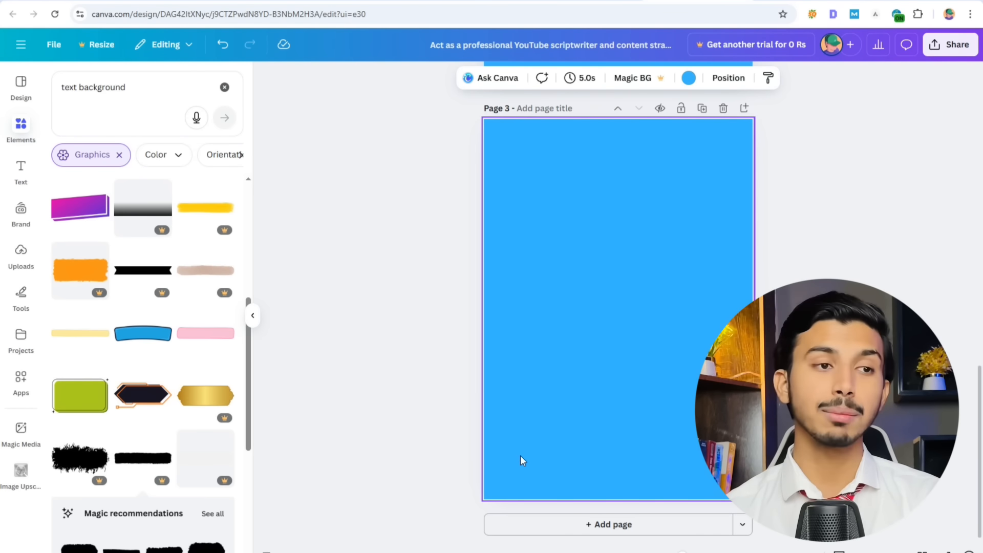
pyautogui.scroll(12, 529, 433)
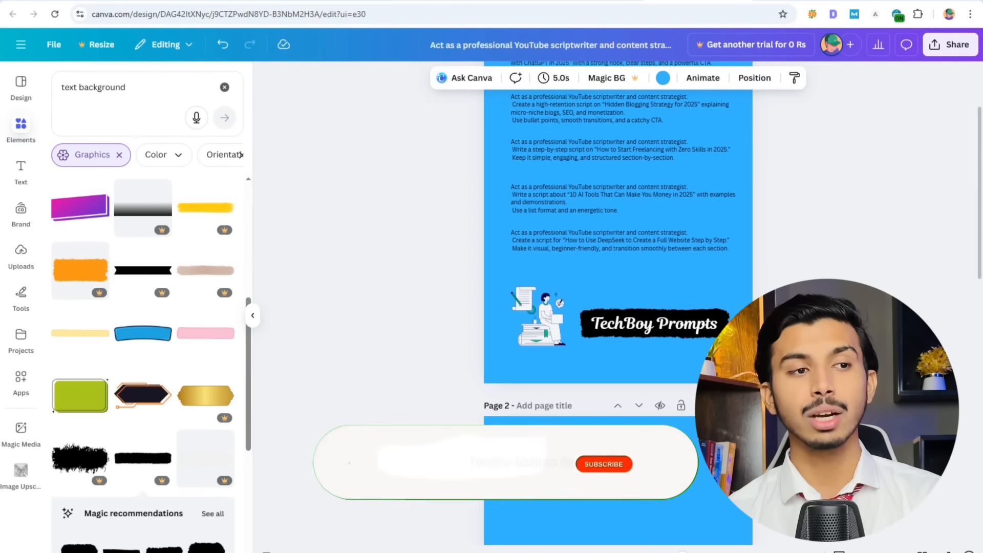
pyautogui.scroll(-2, 624, 359)
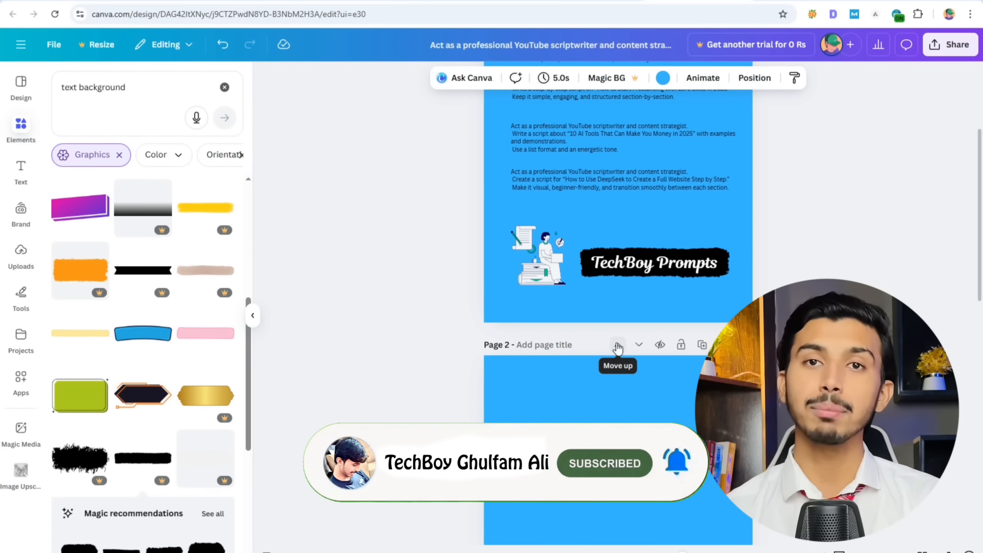
pyautogui.click(618, 348)
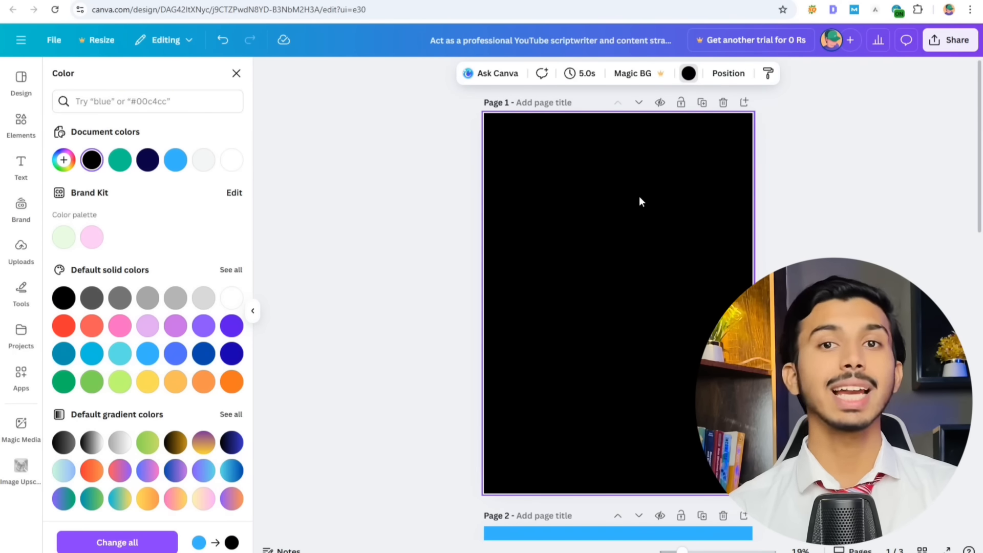
# Add a heading reading "ChatGPT Prompt Bundle" to the black cover page.
pyautogui.click(19, 167)
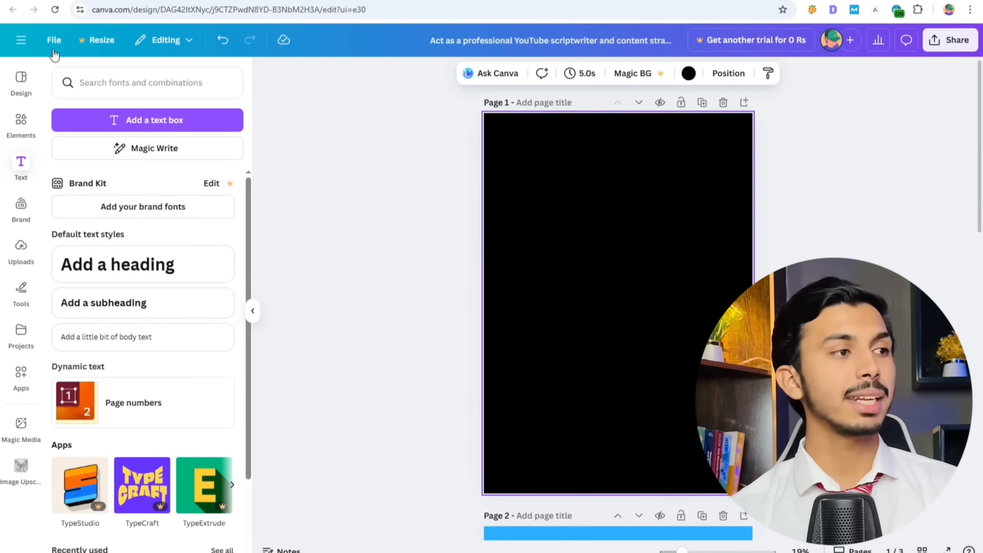
pyautogui.click(142, 273)
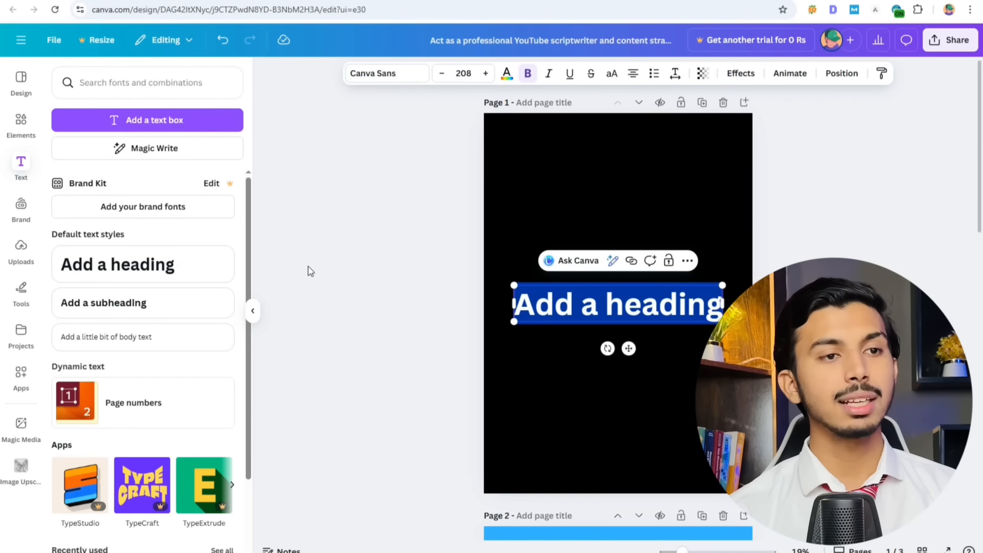
pyautogui.write('ChatGPT Prompt Bundle')
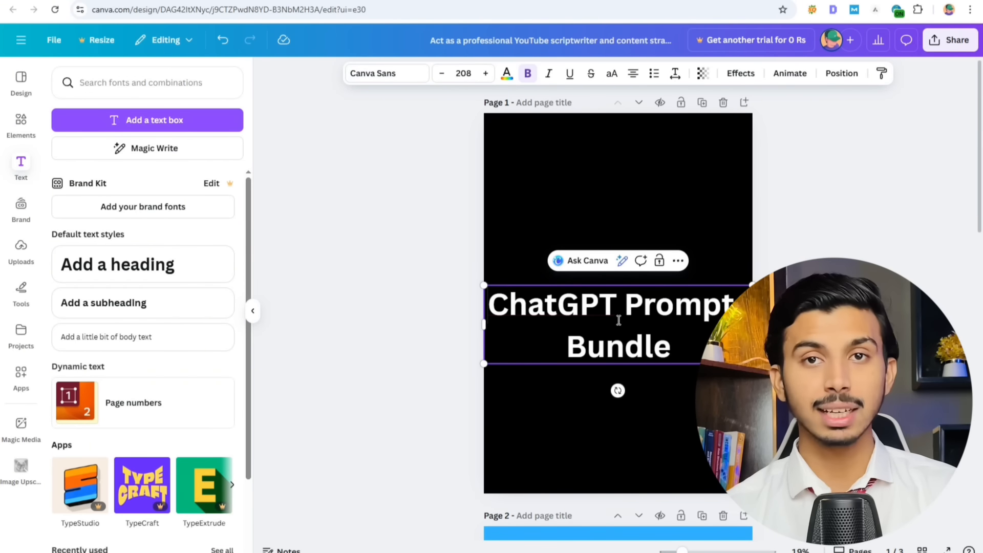
# Change the cover heading to "50 ChatGPT Prompts Bundle", shrink it and place it centred near the top of the black page.
pyautogui.click(498, 308)
pyautogui.write('50')
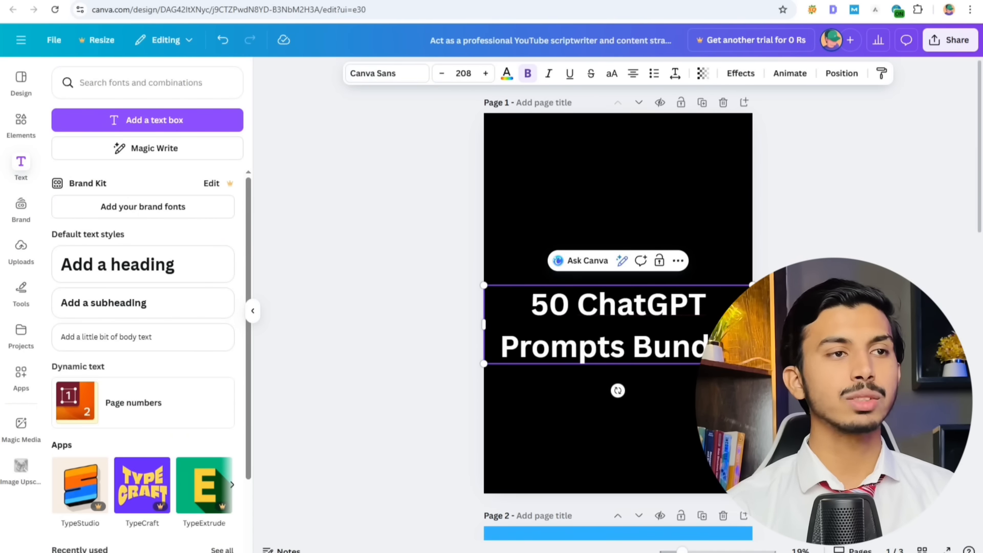
pyautogui.moveTo(751, 324); pyautogui.dragTo(953, 324)
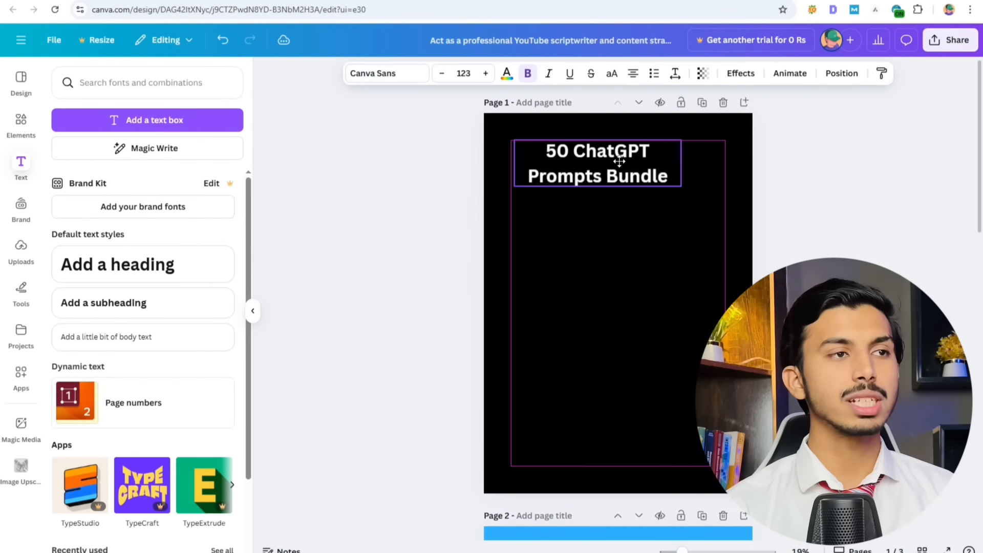
pyautogui.moveTo(619, 161); pyautogui.dragTo(634, 159)
pyautogui.moveTo(698, 186); pyautogui.dragTo(667, 181)
# Set the cover heading's font to Poppins and enlarge its text box slightly.
pyautogui.click(387, 73)
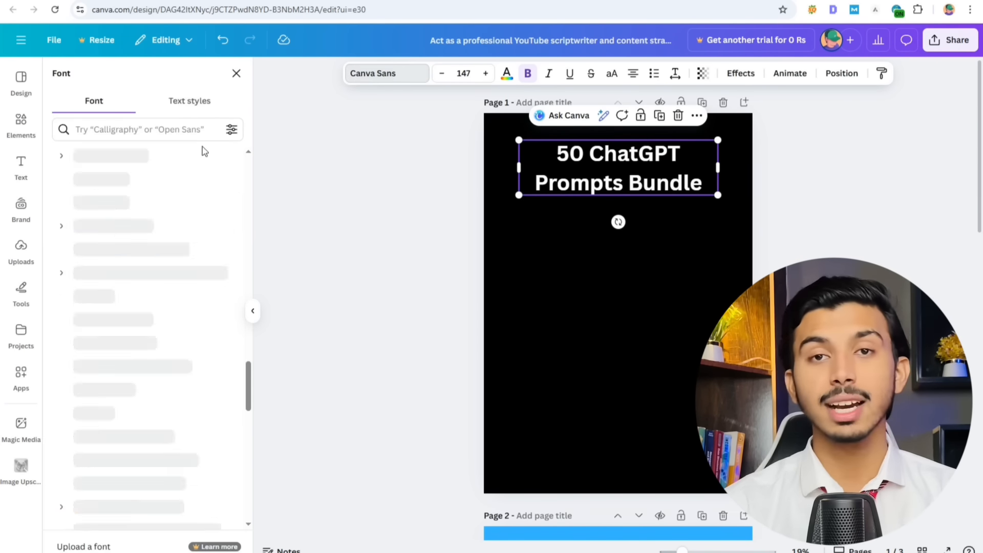
pyautogui.scroll(20, 101, 205)
pyautogui.scroll(-2, 103, 220)
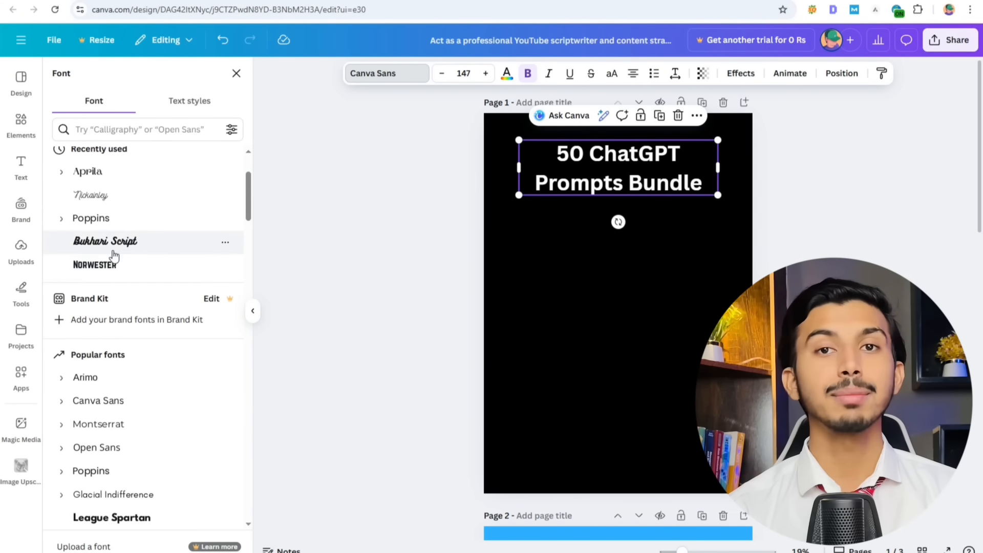
pyautogui.click(100, 218)
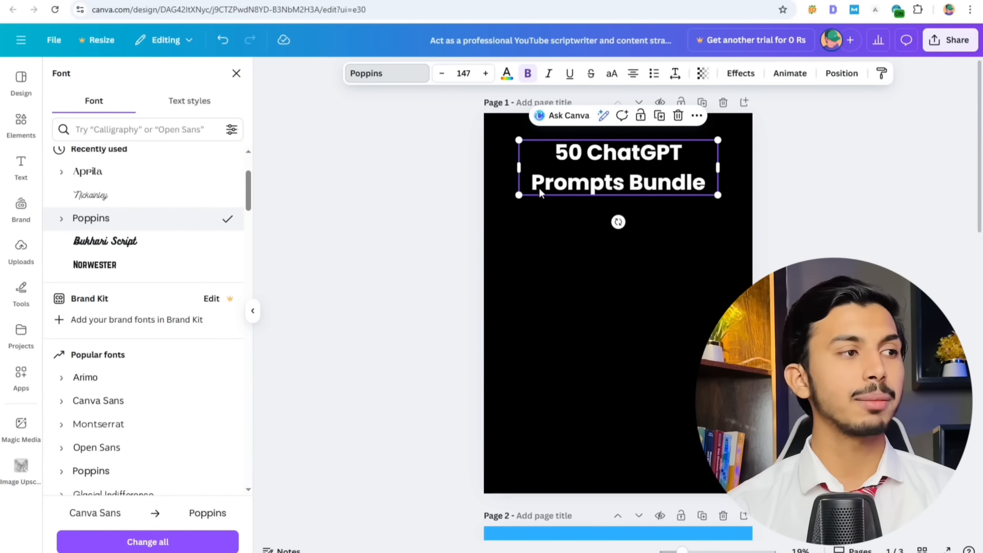
pyautogui.click(675, 205)
pyautogui.click(650, 179)
pyautogui.moveTo(718, 195); pyautogui.dragTo(727, 200)
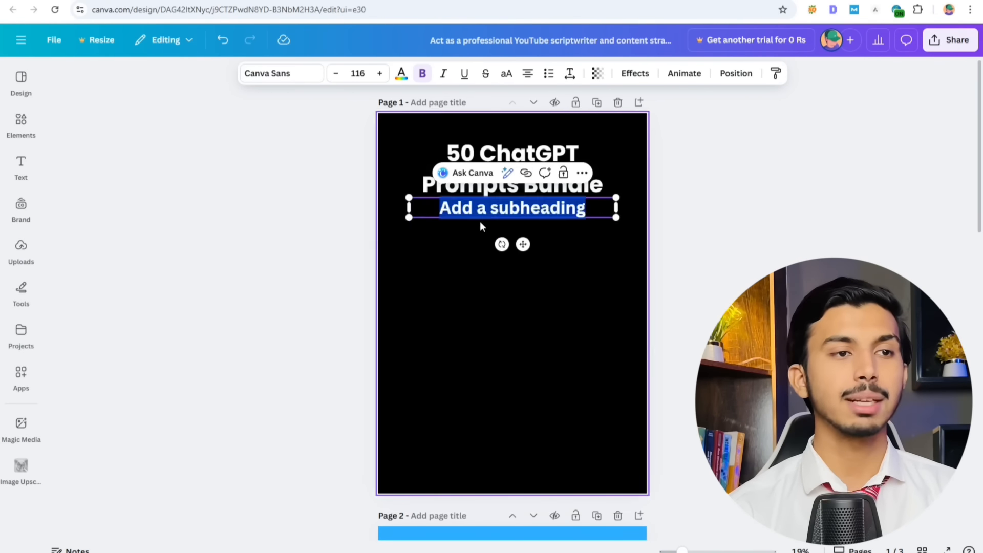
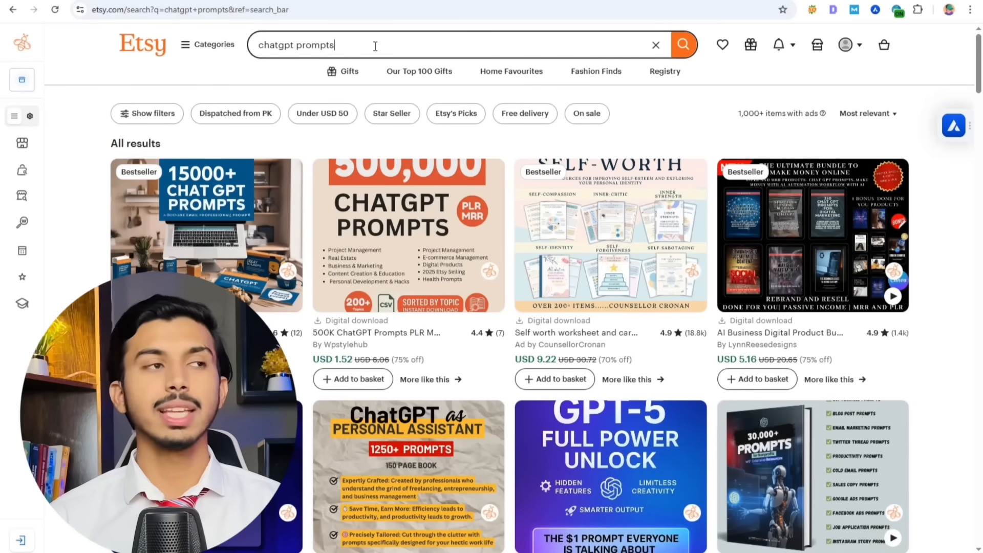
# Switch to Etsy and search for "chatgpt prompts".
pyautogui.click(375, 46)
pyautogui.write('c')
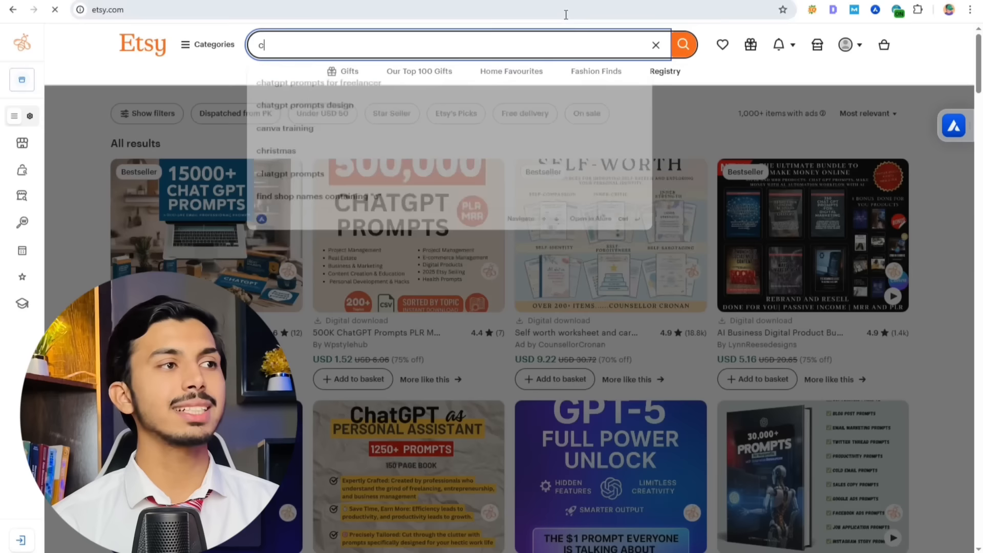
pyautogui.write('chat')
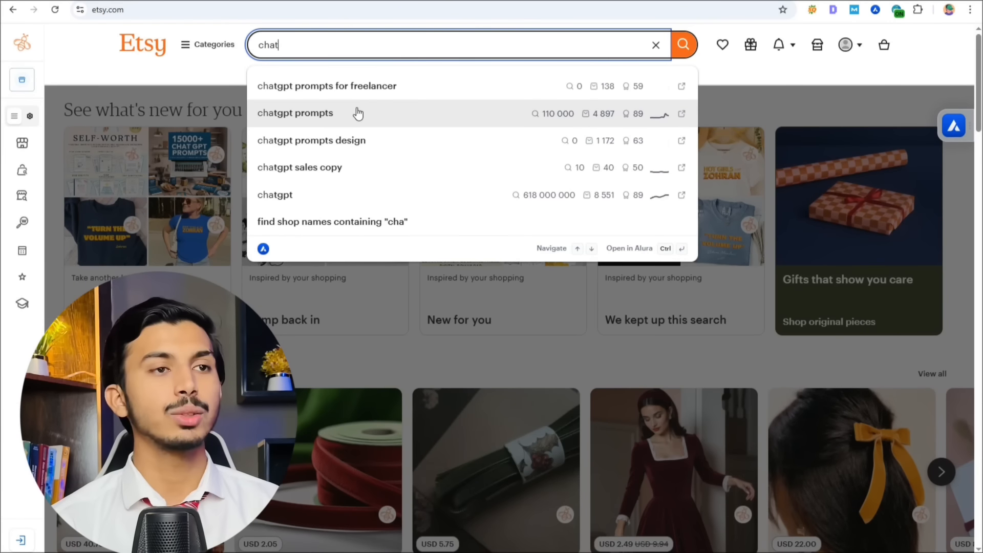
pyautogui.write('g')
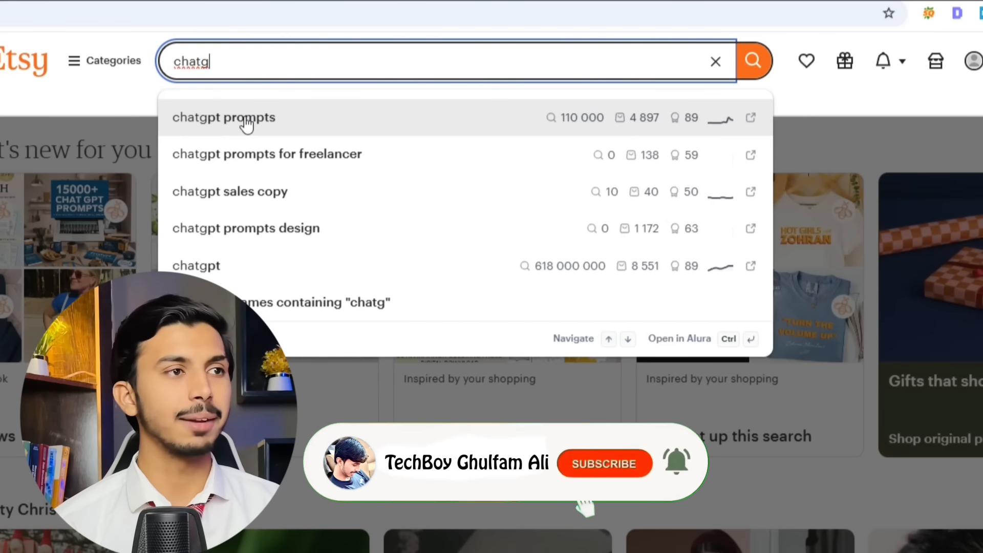
pyautogui.write('pt ')
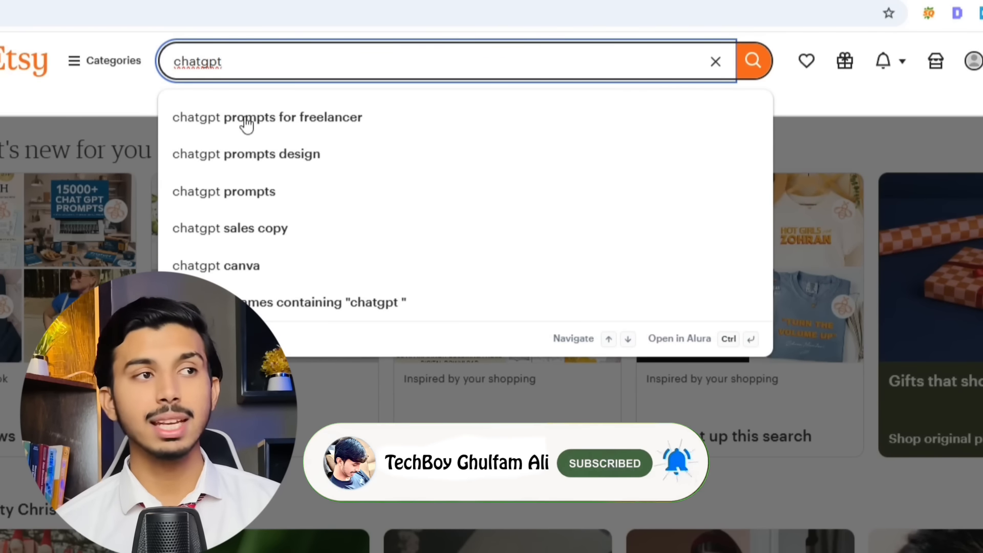
pyautogui.write('prompts')
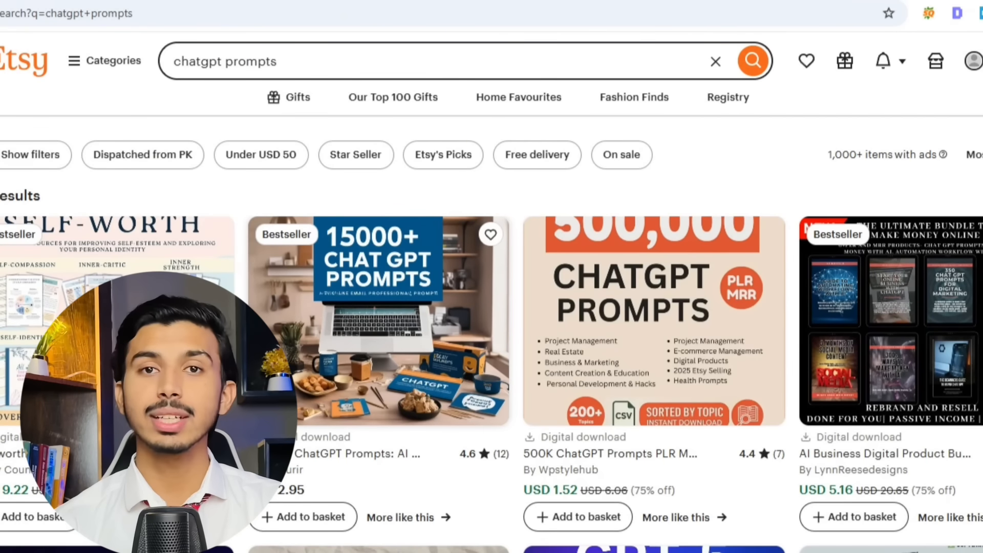
# Examine the Etsy listings for ChatGPT prompt bundles, comparing their cover designs, prices and review ratings.
pyautogui.scroll(-3, 492, 292)
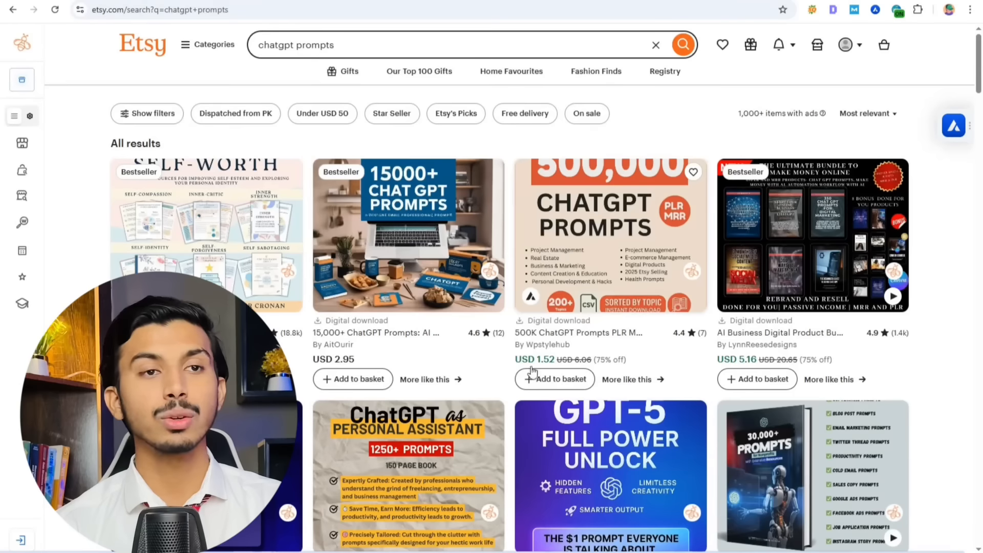
pyautogui.scroll(-1, 527, 369)
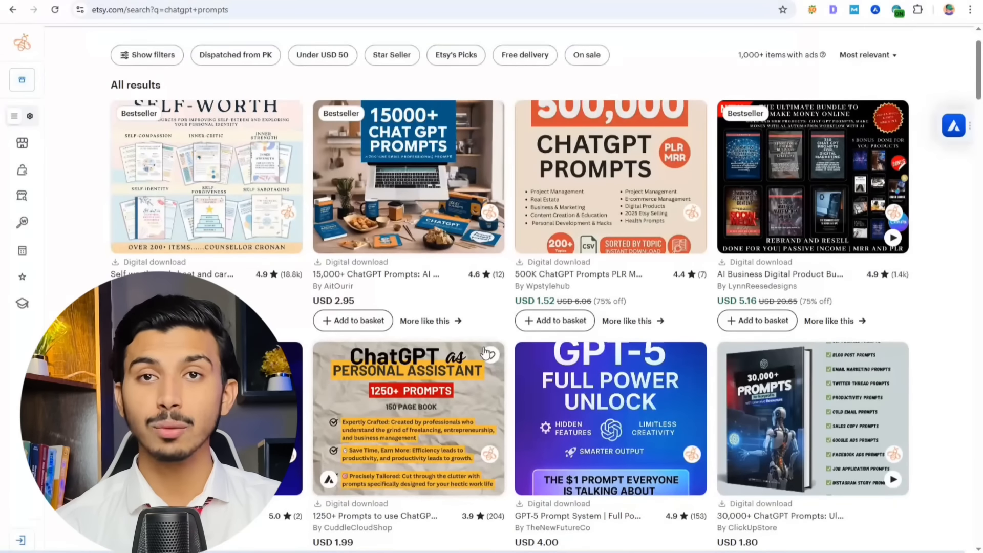
pyautogui.scroll(-3, 511, 335)
pyautogui.scroll(-4, 510, 336)
pyautogui.scroll(3, 535, 358)
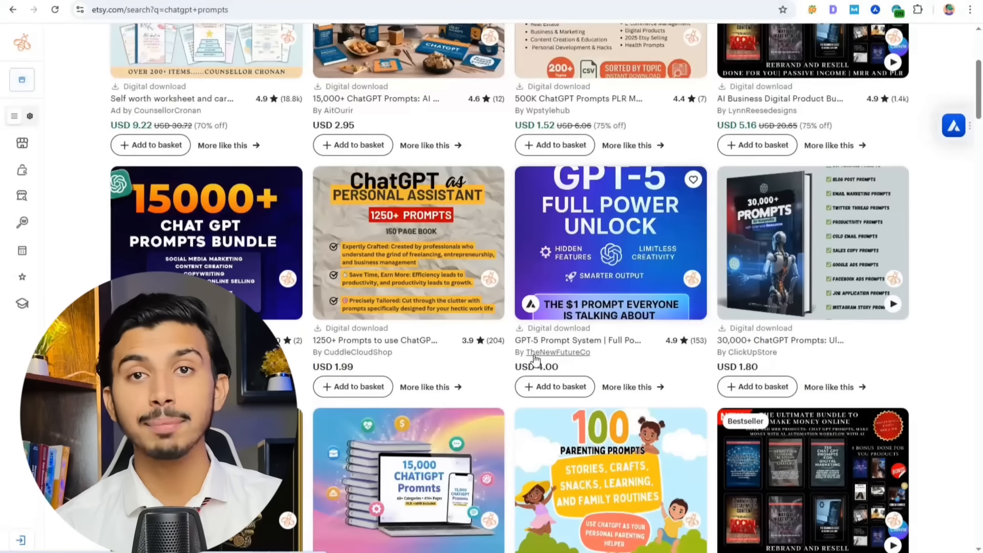
pyautogui.scroll(-10, 535, 369)
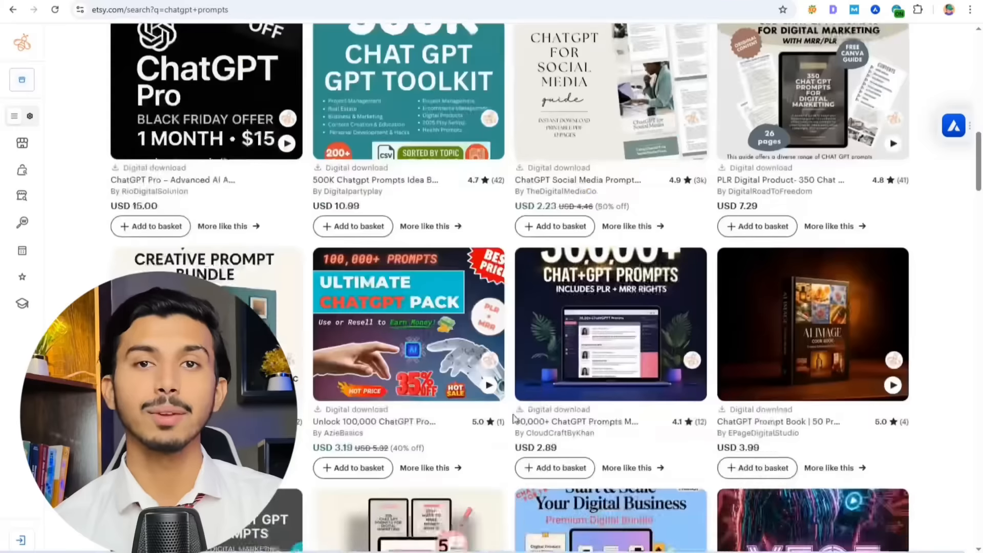
pyautogui.scroll(15, 535, 435)
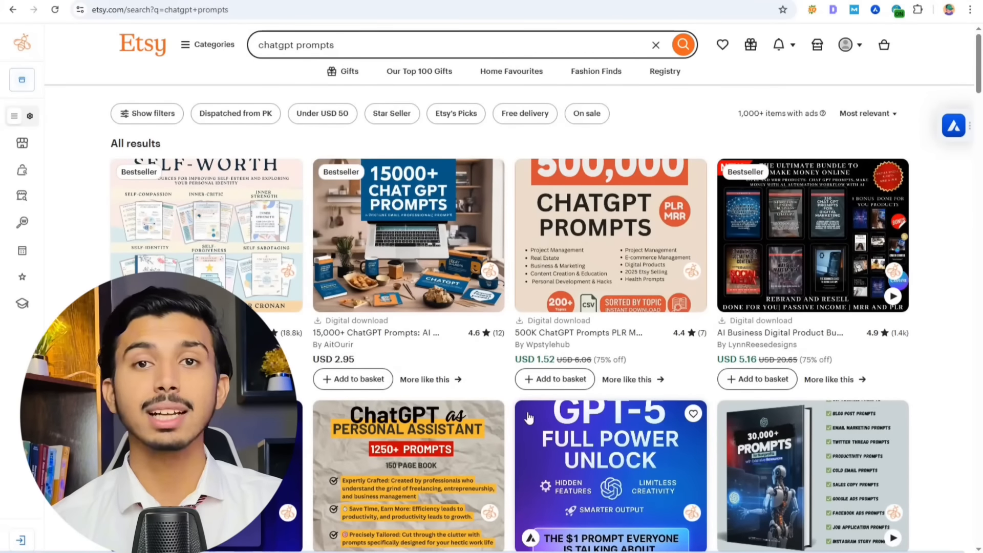
pyautogui.scroll(-8, 682, 466)
pyautogui.scroll(-14, 515, 417)
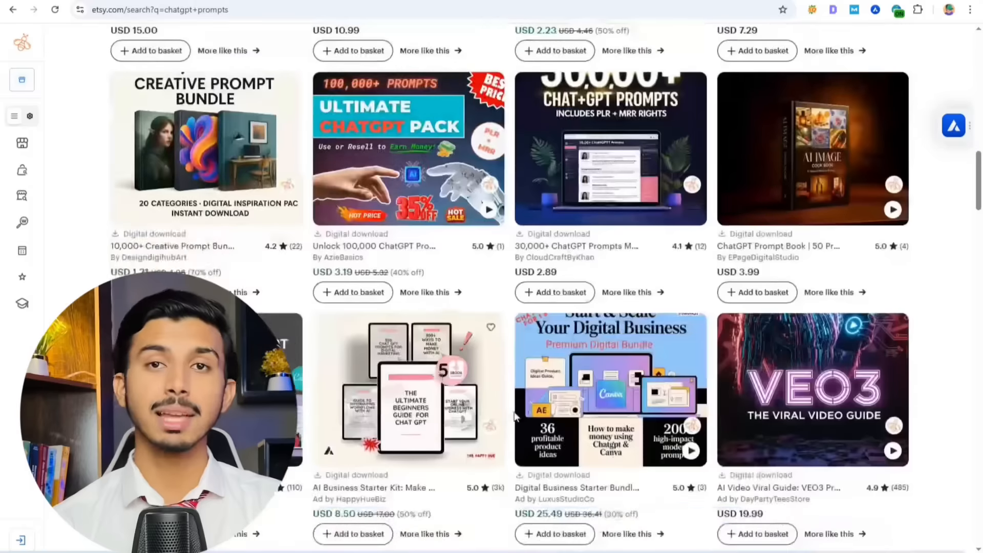
pyautogui.scroll(20, 515, 418)
pyautogui.scroll(-2, 733, 316)
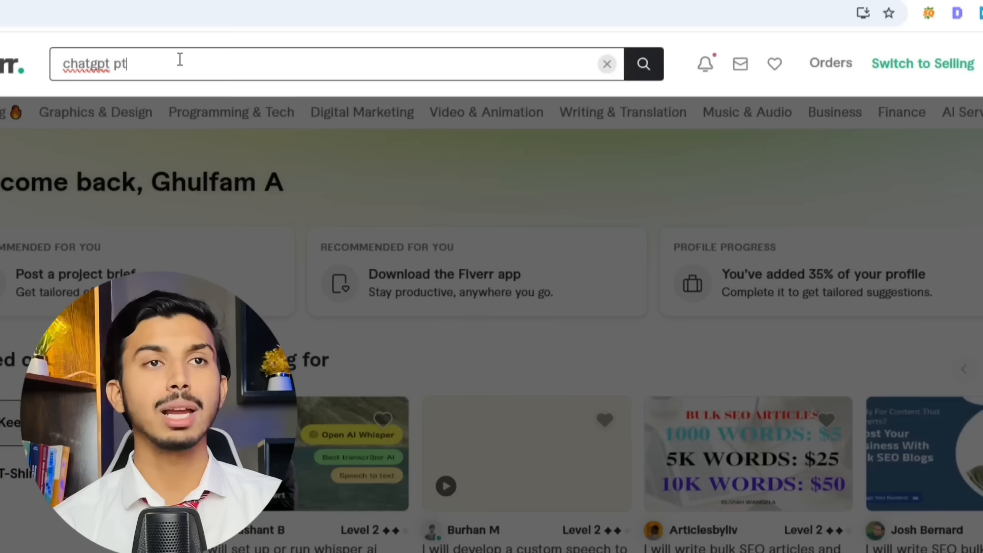
# Switch to Fiverr and search for "chatgpt prompts", showing the results for that exact query.
pyautogui.write('mpts')
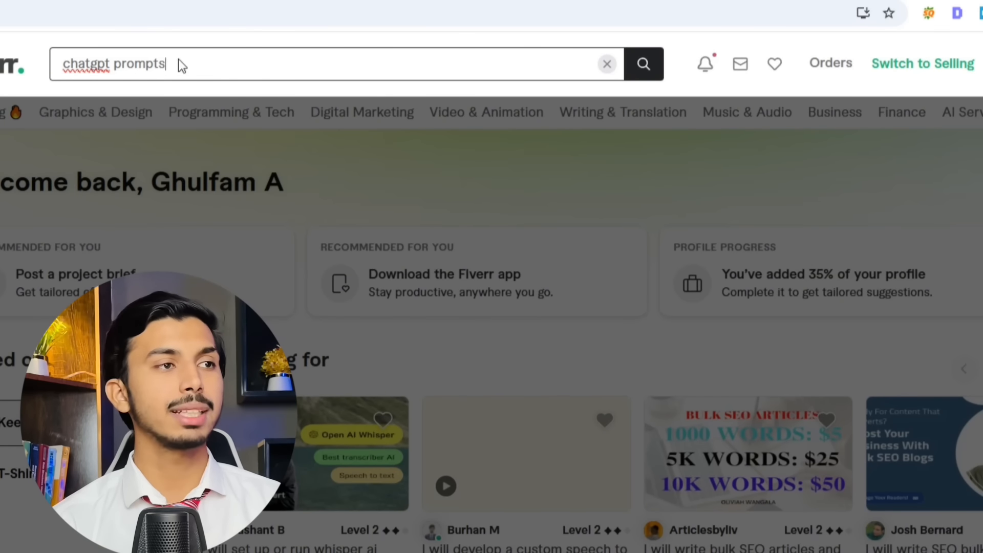
pyautogui.press('Return')
pyautogui.click(174, 250)
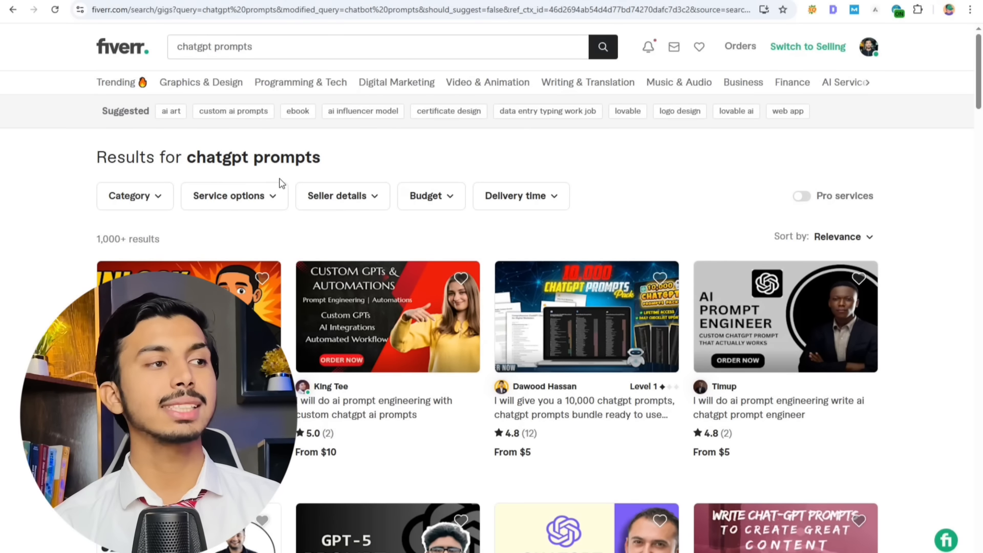
# Examine the Fiverr gigs offering ChatGPT prompts, comparing their starting prices, ratings and review counts.
pyautogui.scroll(-1, 146, 240)
pyautogui.scroll(-3, 145, 240)
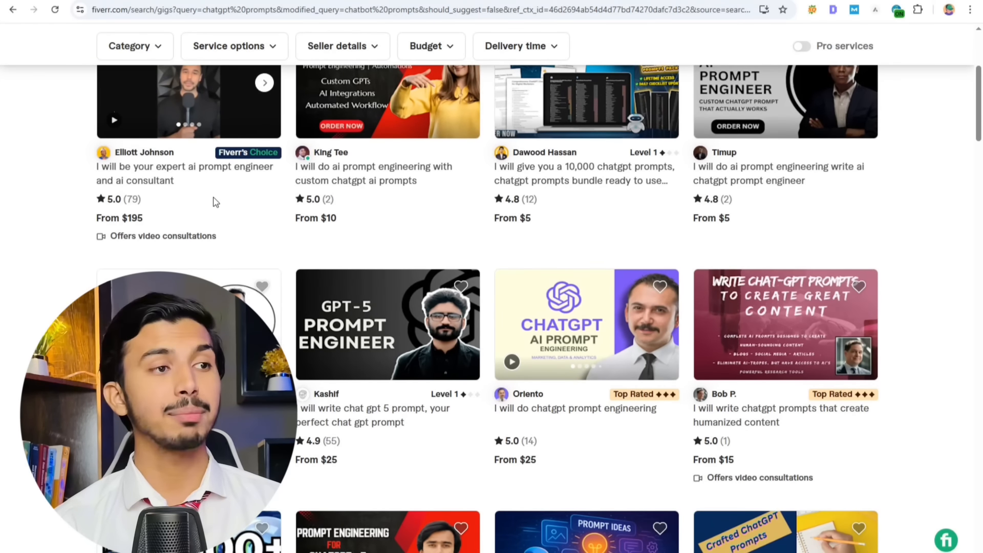
pyautogui.moveTo(142, 200); pyautogui.dragTo(115, 200)
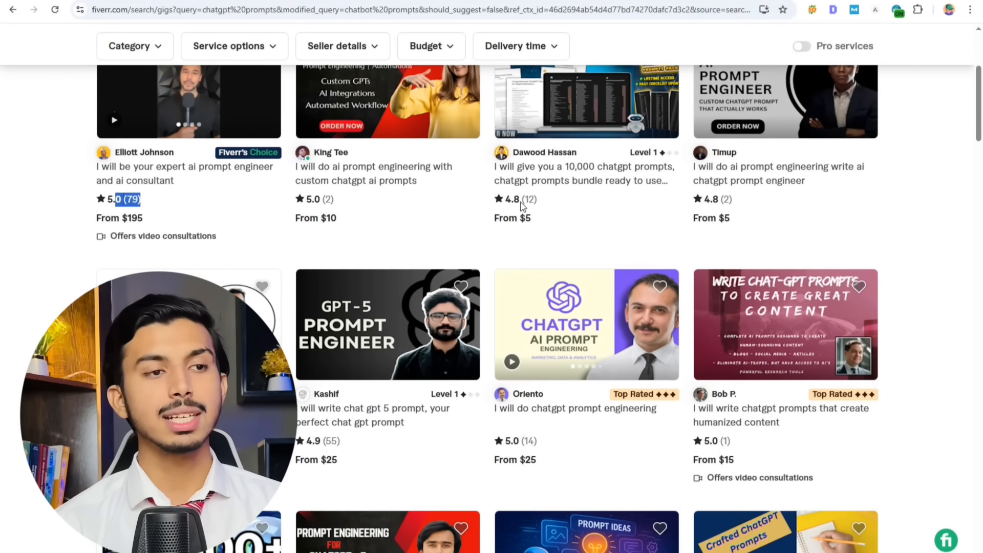
pyautogui.scroll(-12, 610, 185)
pyautogui.scroll(-11, 563, 216)
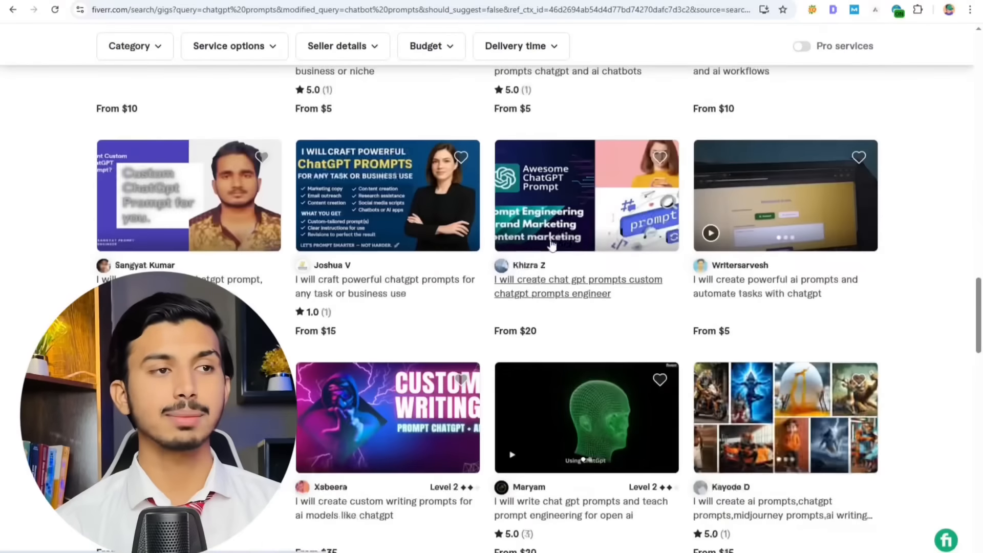
pyautogui.scroll(-5, 573, 240)
pyautogui.scroll(4, 577, 245)
pyautogui.scroll(2, 577, 245)
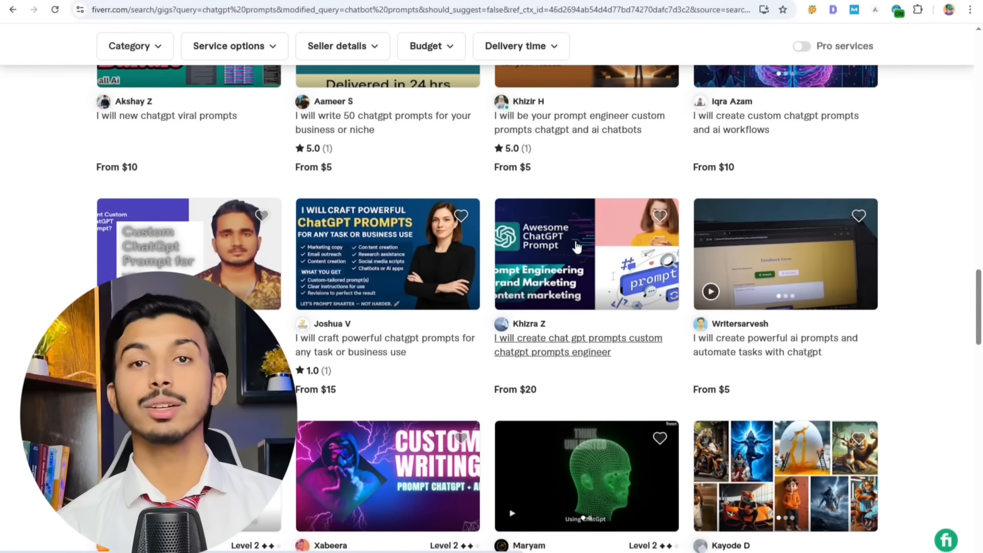
pyautogui.scroll(-20, 571, 251)
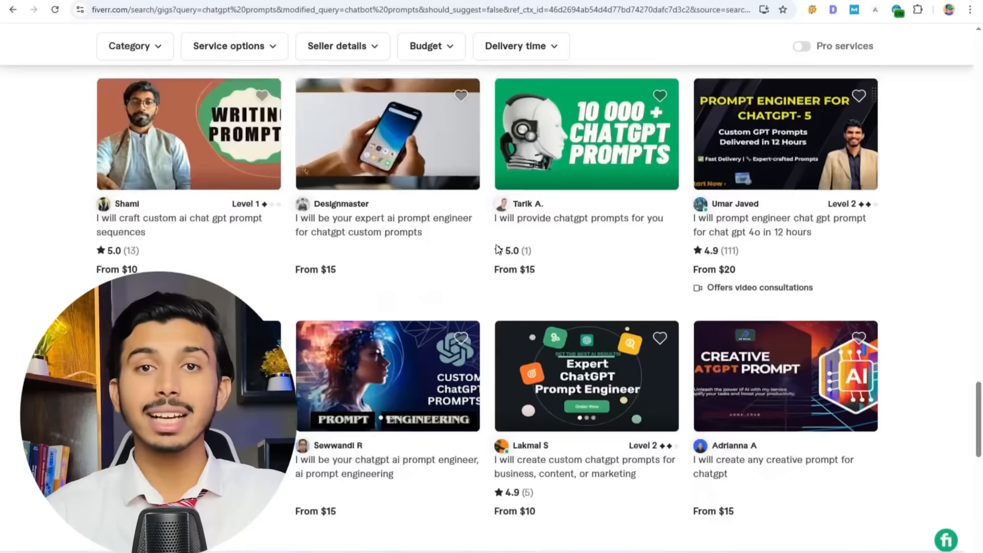
pyautogui.scroll(5, 512, 246)
pyautogui.scroll(20, 553, 316)
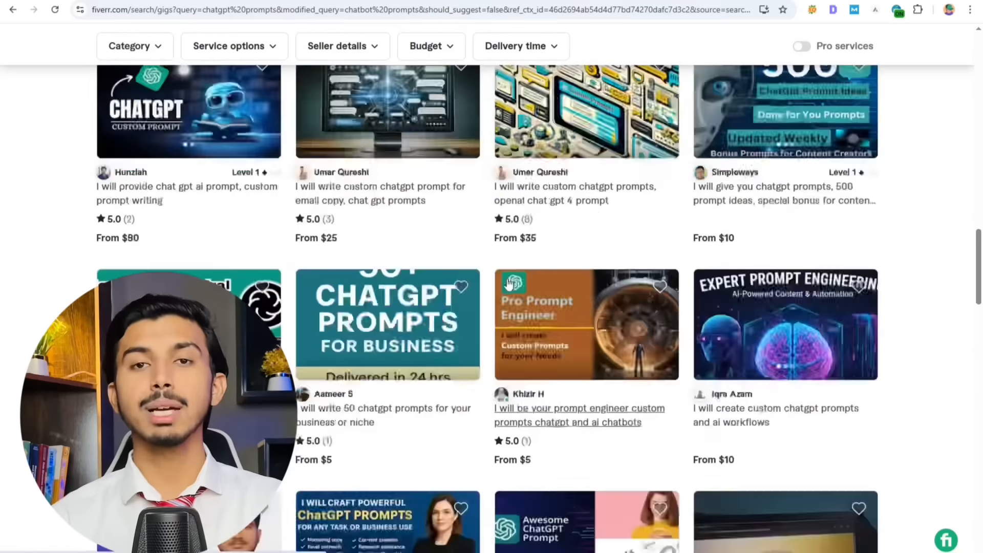
pyautogui.scroll(-1, 519, 282)
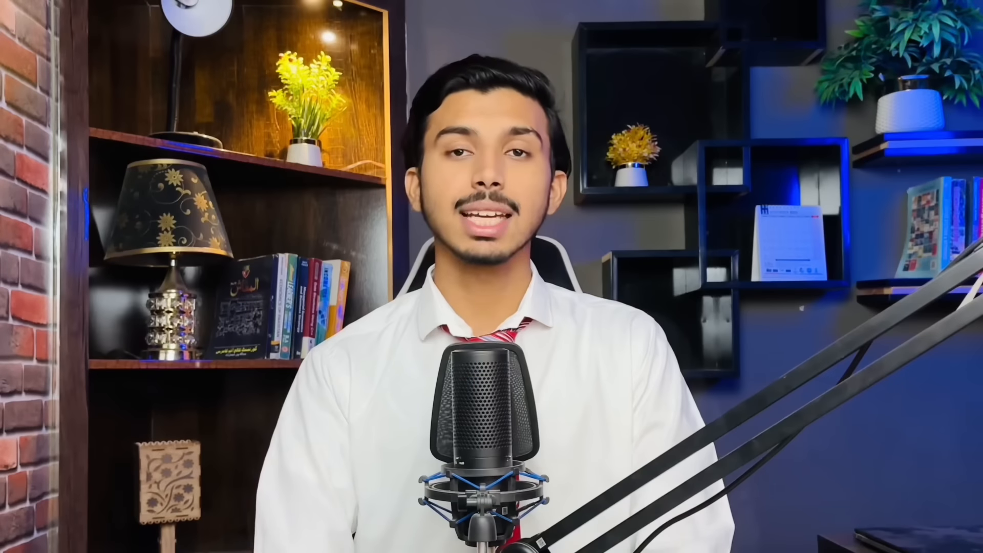